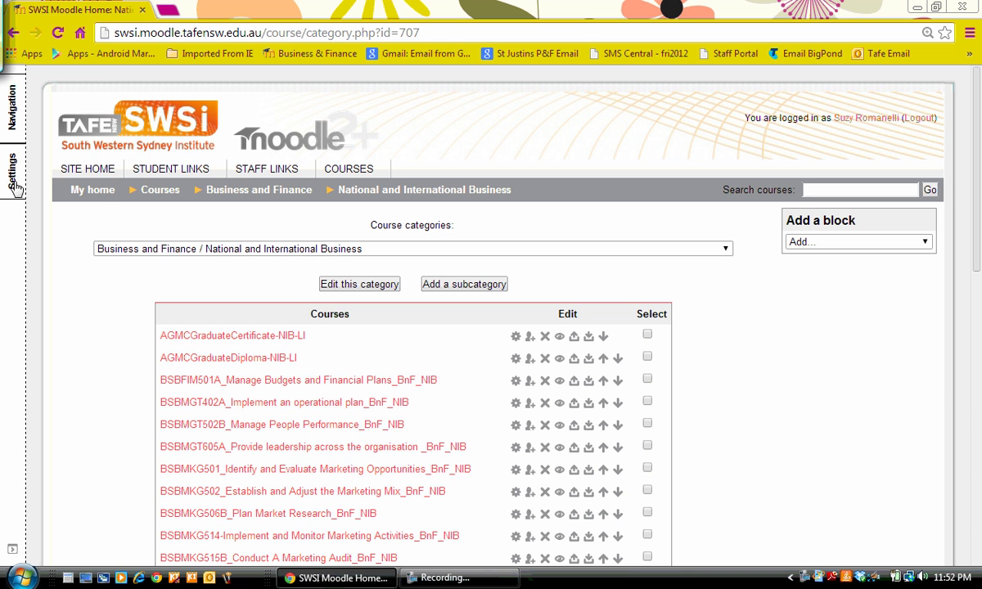
Open the National and International Business category's Cohorts page and scroll to the end of its 24 cohorts
{"action": "mouse_move", "coordinate": [10, 174]}
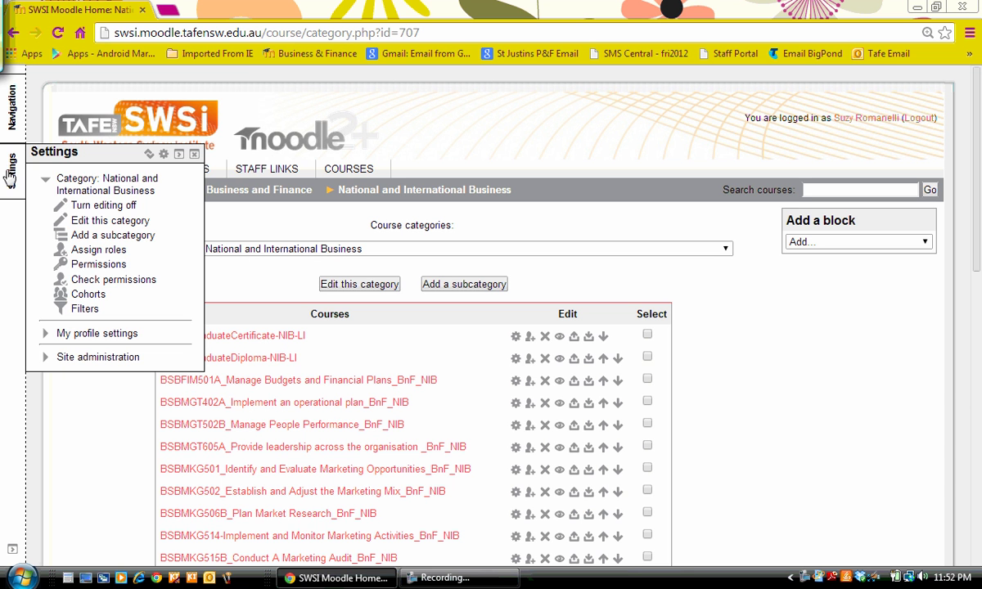
{"action": "left_click", "coordinate": [89, 295]}
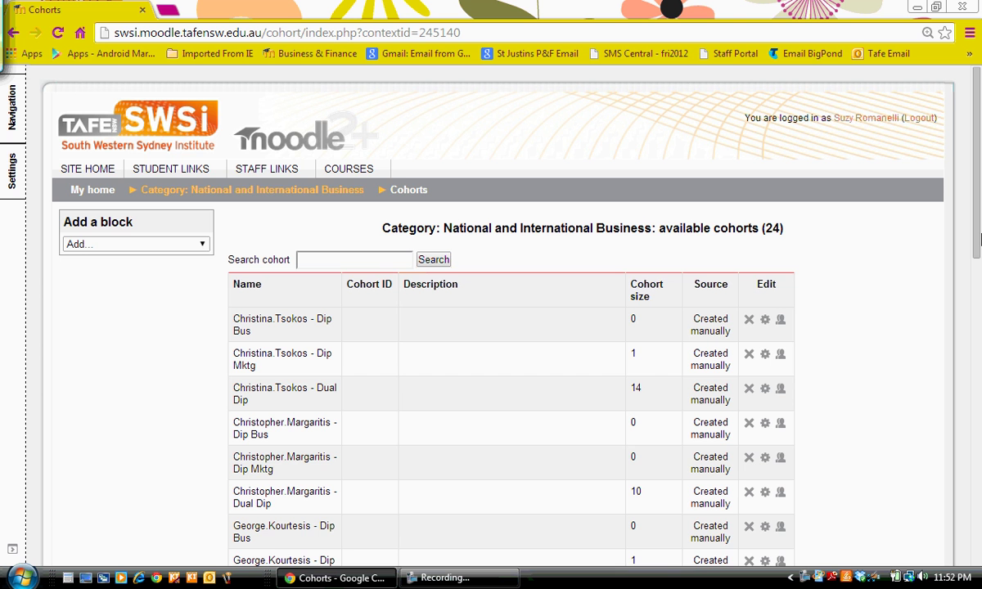
{"action": "left_click_drag", "start_coordinate": [978, 237], "coordinate": [978, 515]}
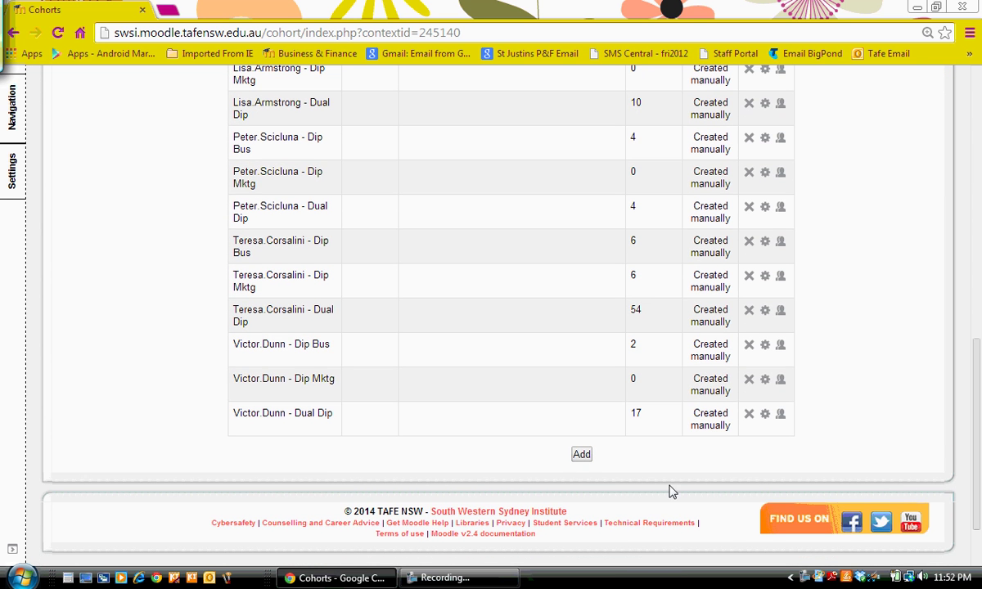
Create and save a new cohort named after the logged-in teacher, bringing the list to 25 cohorts
{"action": "left_click", "coordinate": [585, 463]}
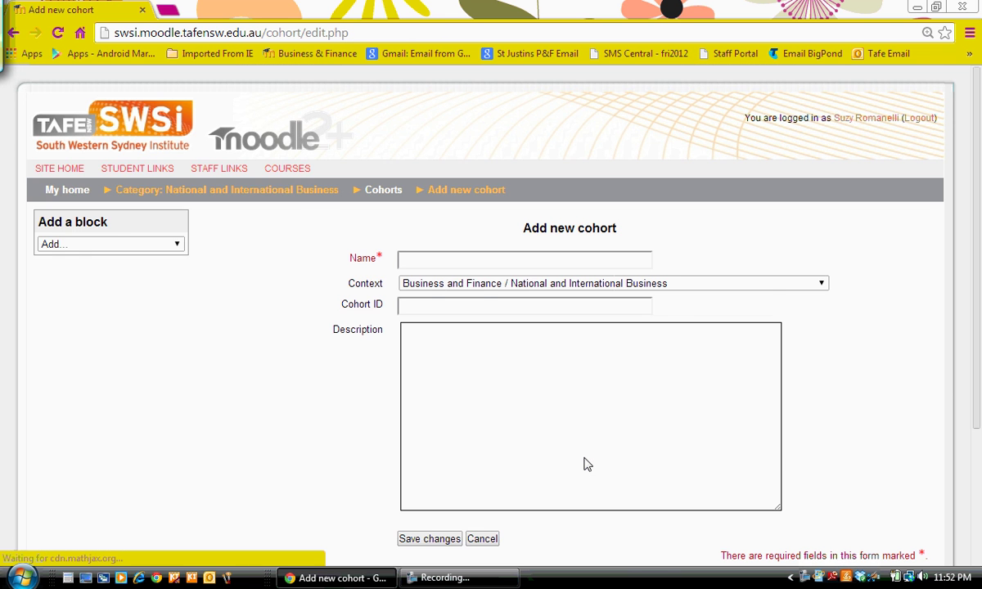
{"action": "left_click", "coordinate": [471, 258]}
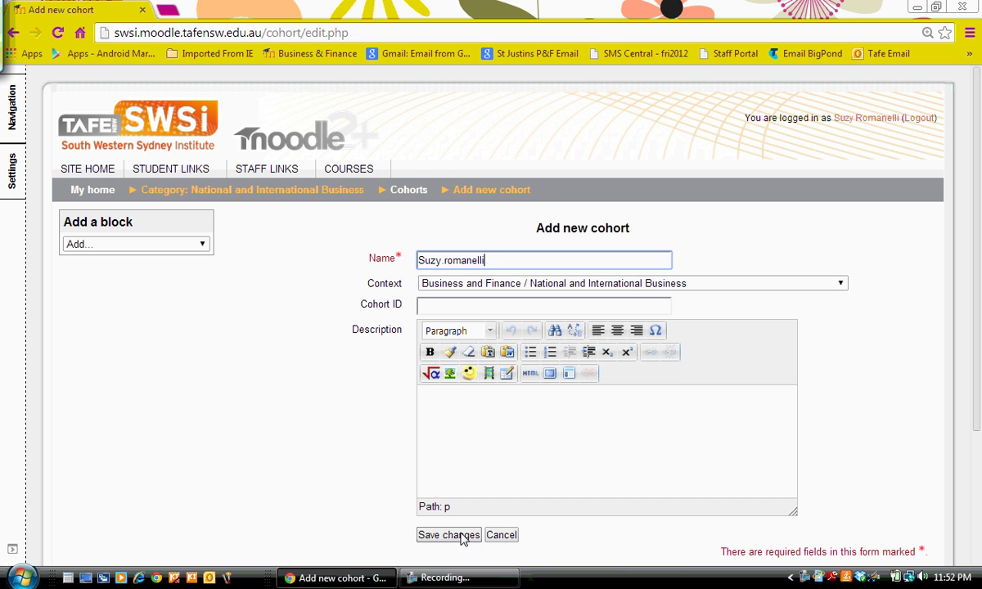
{"action": "left_click", "coordinate": [463, 536]}
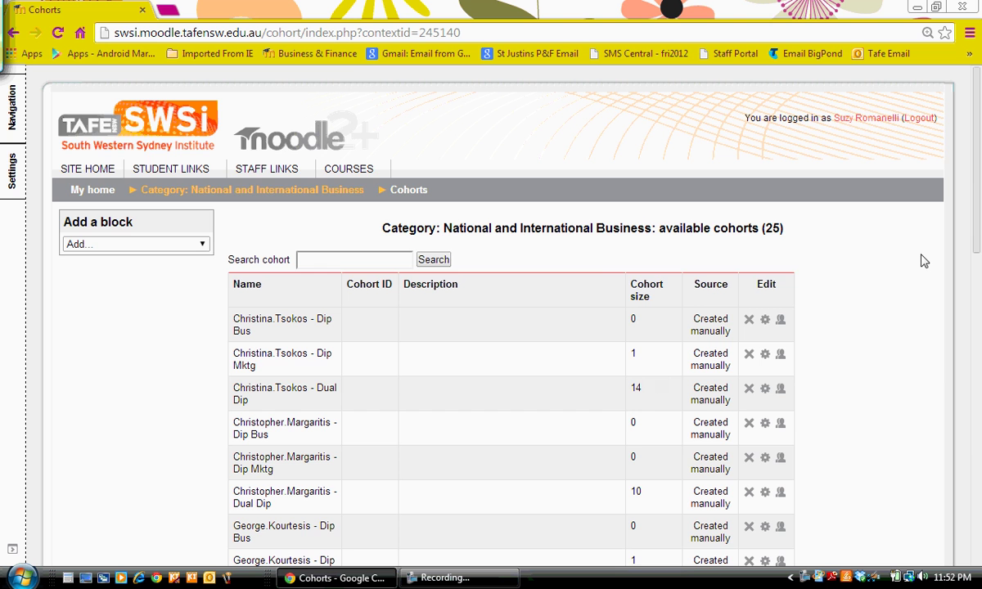
{"action": "left_click_drag", "start_coordinate": [978, 238], "coordinate": [972, 487]}
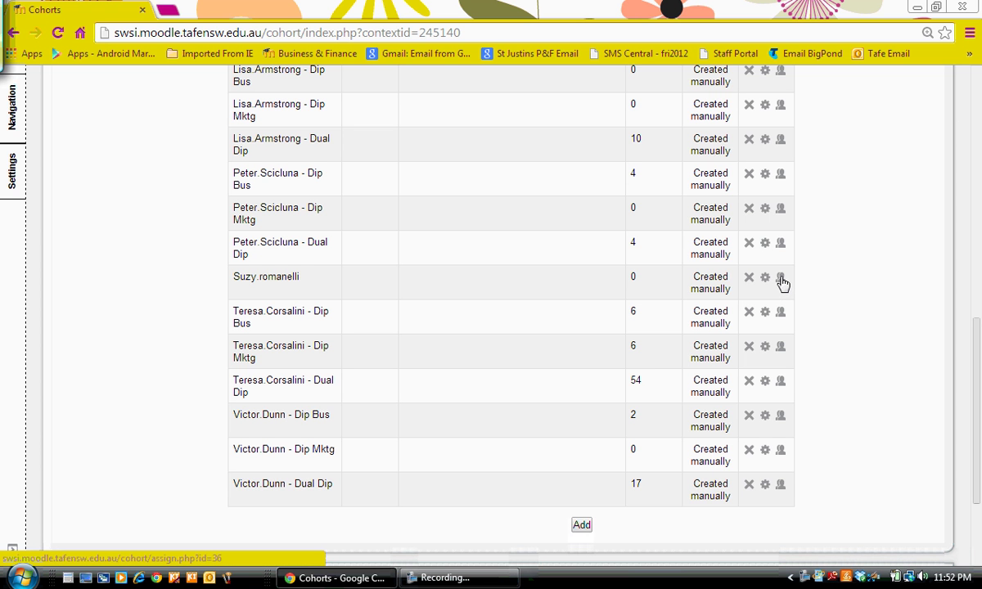
Open the new cohort's member assignment, search potential users for the first student by name, and add them
{"action": "left_click", "coordinate": [780, 279]}
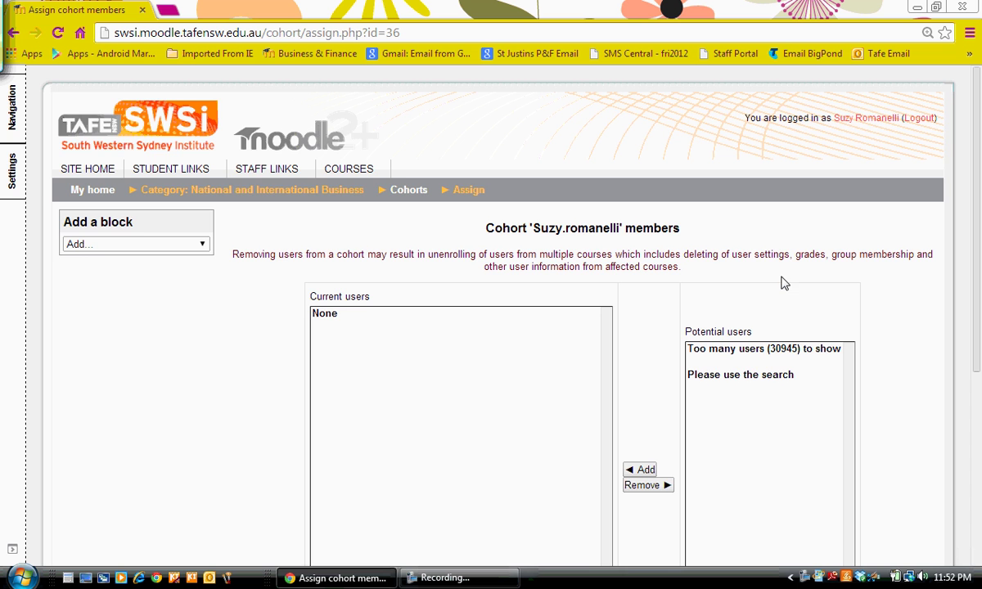
{"action": "scroll", "coordinate": [806, 407], "scroll_direction": "down", "scroll_amount": 3}
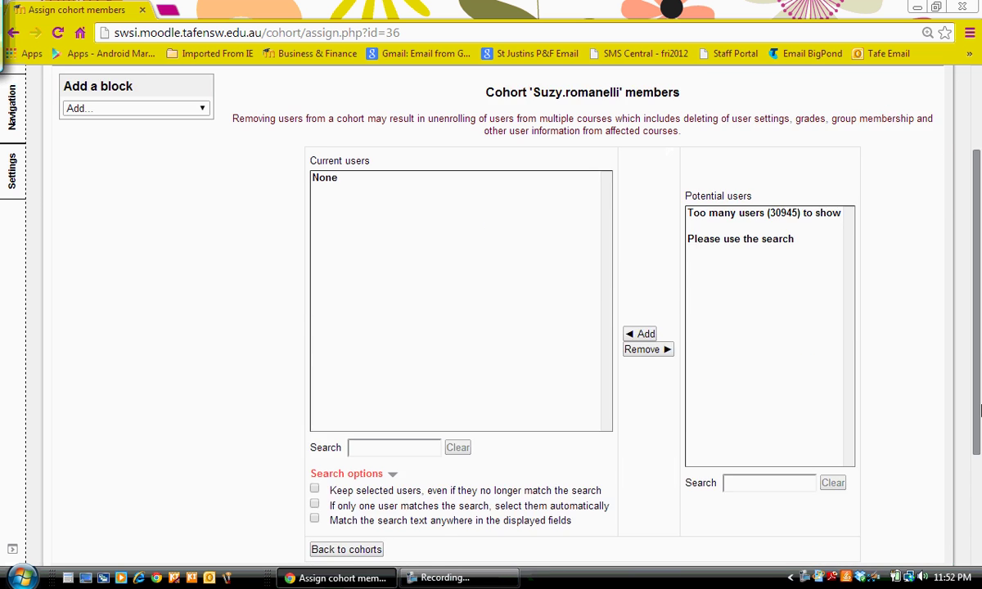
{"action": "left_click", "coordinate": [781, 440]}
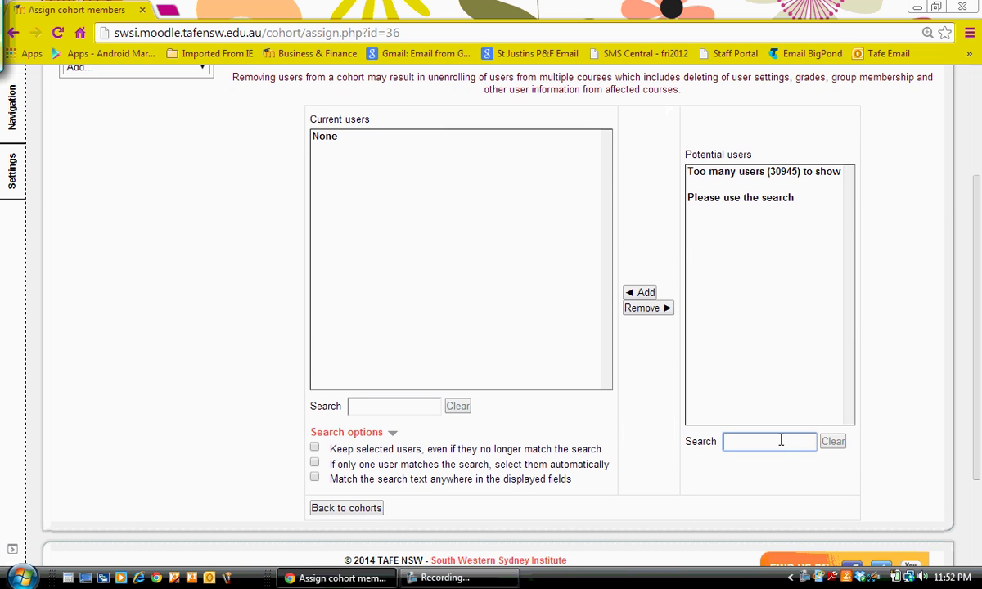
{"action": "type", "text": "alex"}
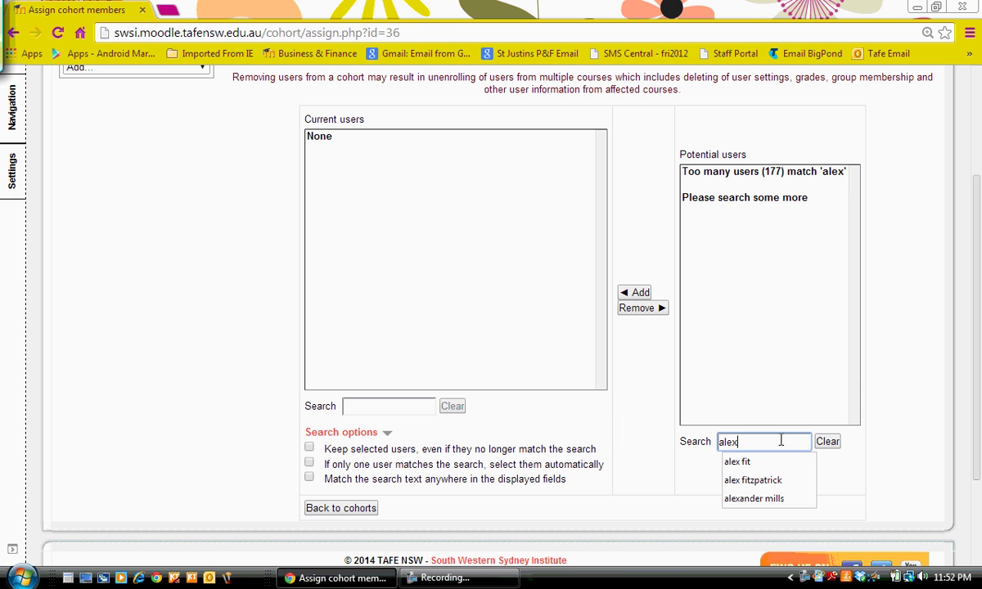
{"action": "left_click", "coordinate": [768, 481]}
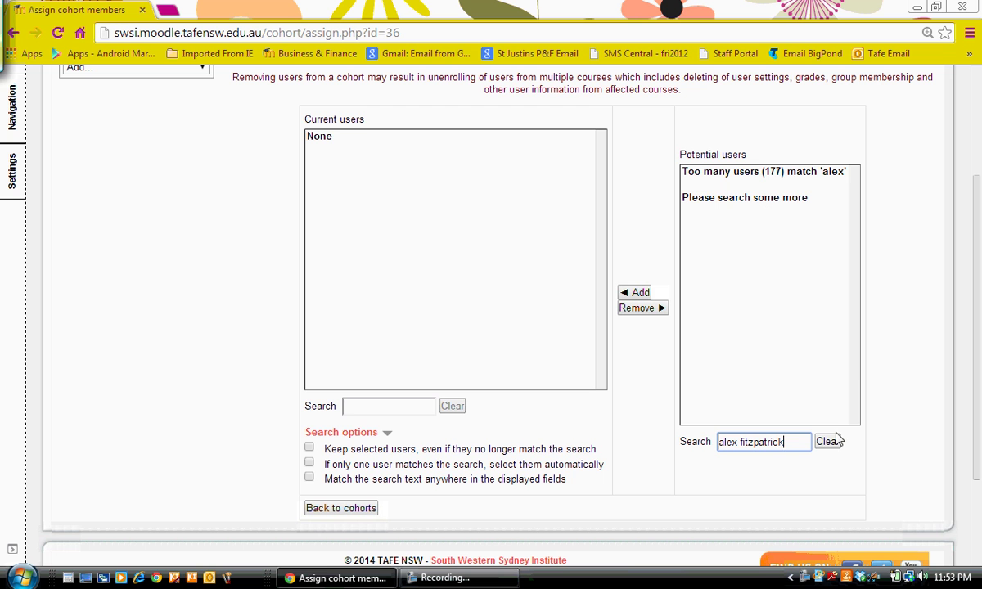
{"action": "key", "text": "Return"}
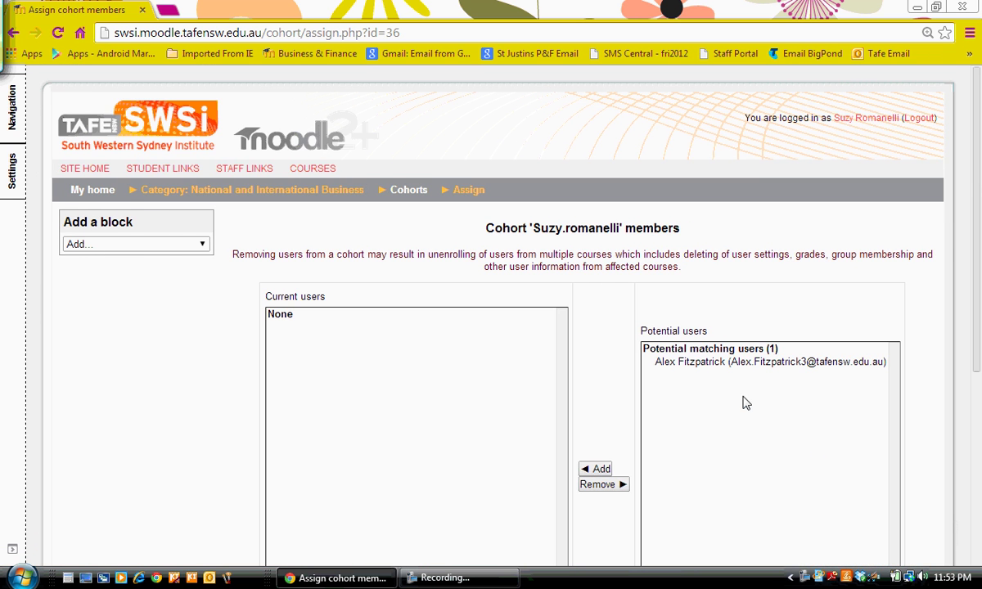
{"action": "left_click", "coordinate": [724, 360]}
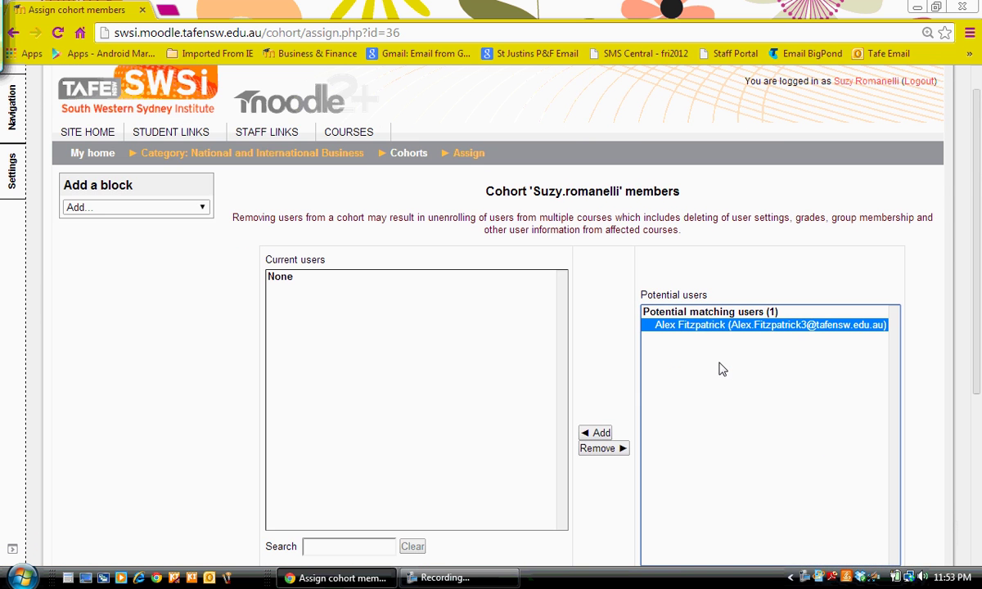
{"action": "left_click", "coordinate": [606, 435]}
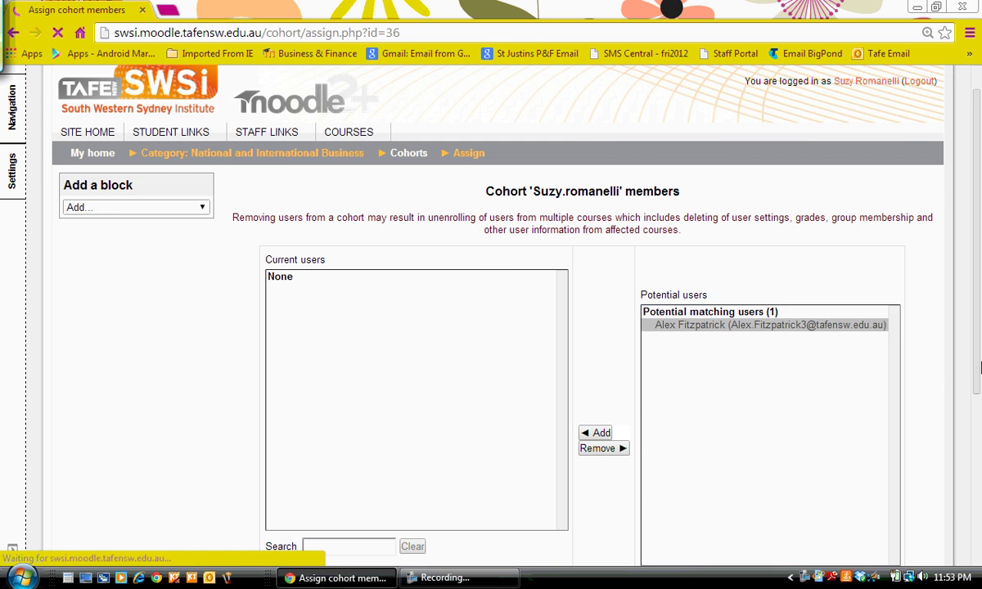
Search potential users for the second student by name and add them, giving two current users
{"action": "scroll", "coordinate": [976, 378], "scroll_direction": "down", "scroll_amount": 2}
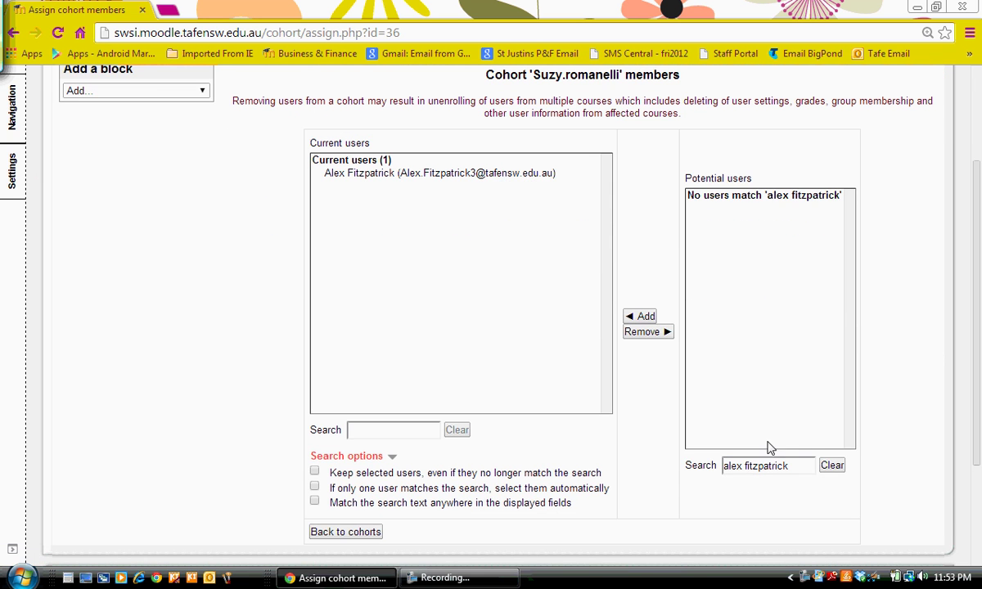
{"action": "left_click_drag", "start_coordinate": [795, 465], "coordinate": [677, 440]}
{"action": "type", "text": "mon ha"}
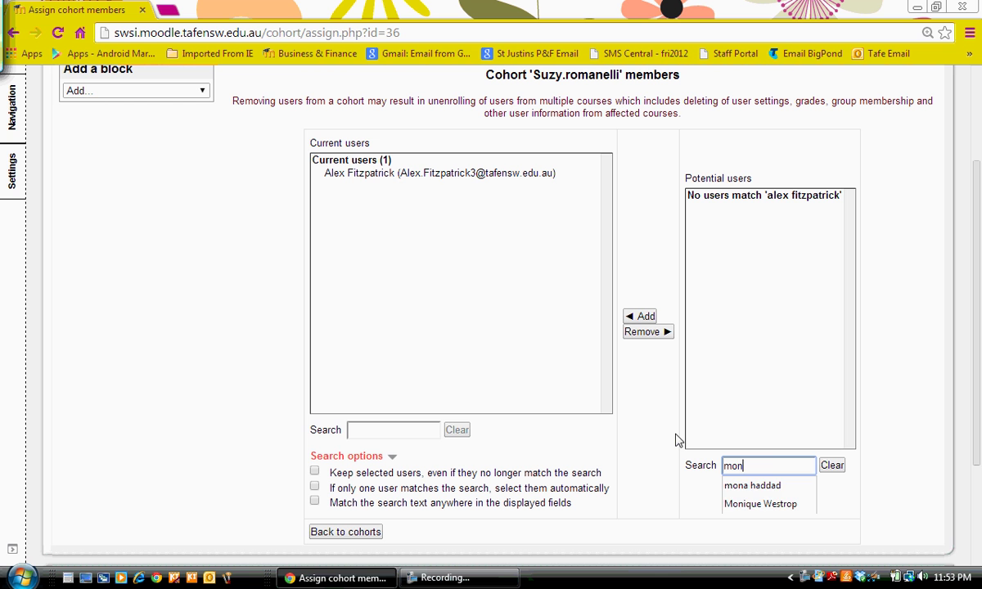
{"action": "key", "text": "BackSpace"}
{"action": "key", "text": "BackSpace"}
{"action": "key", "text": "BackSpace"}
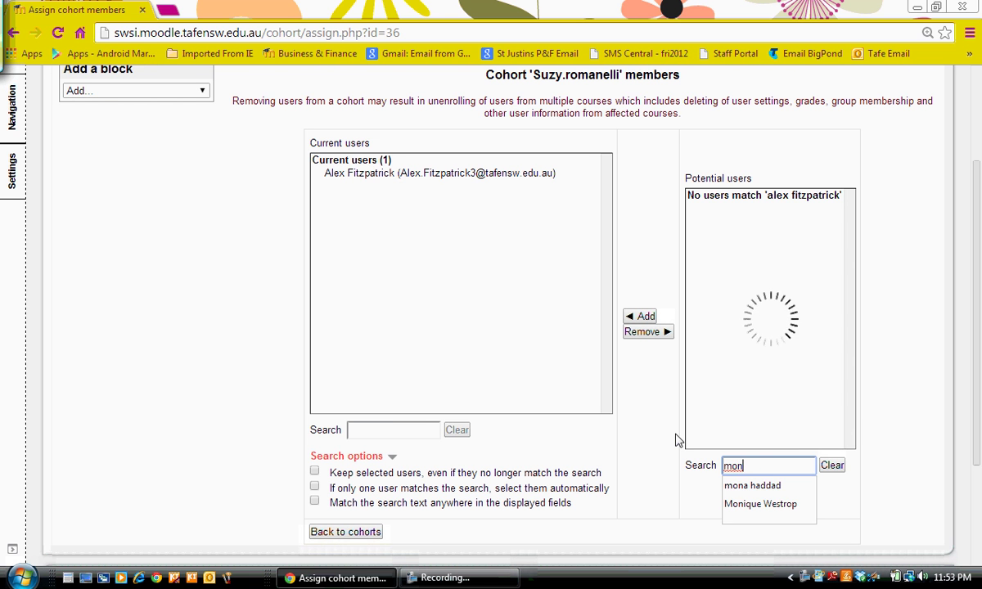
{"action": "type", "text": "a"}
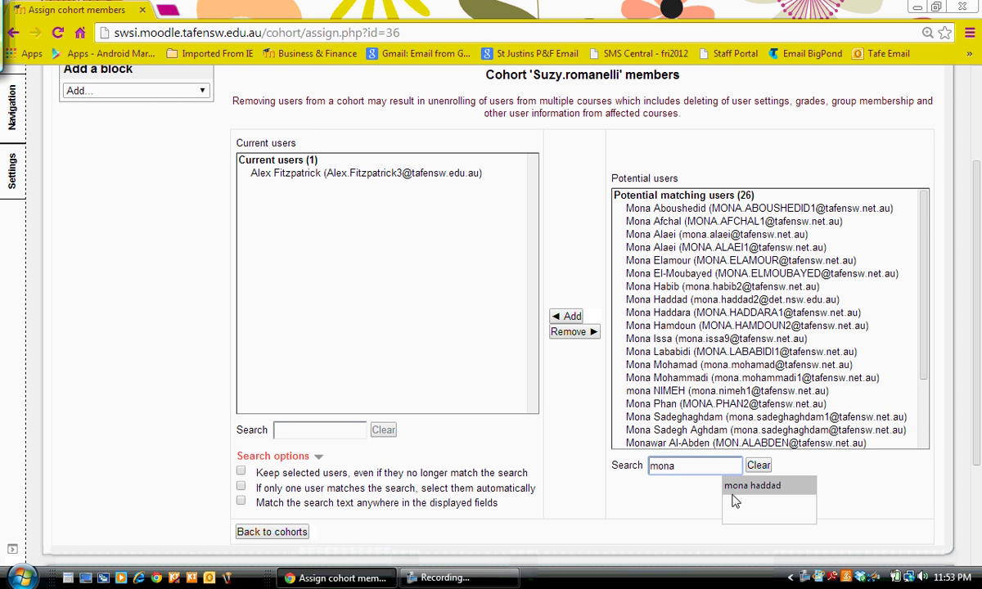
{"action": "left_click", "coordinate": [692, 487]}
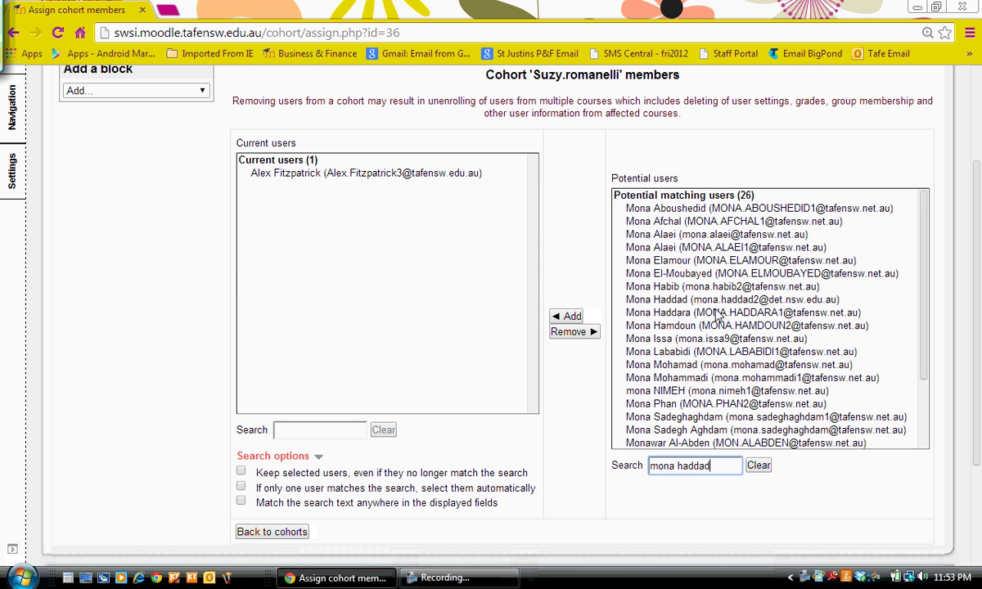
{"action": "left_click", "coordinate": [713, 465]}
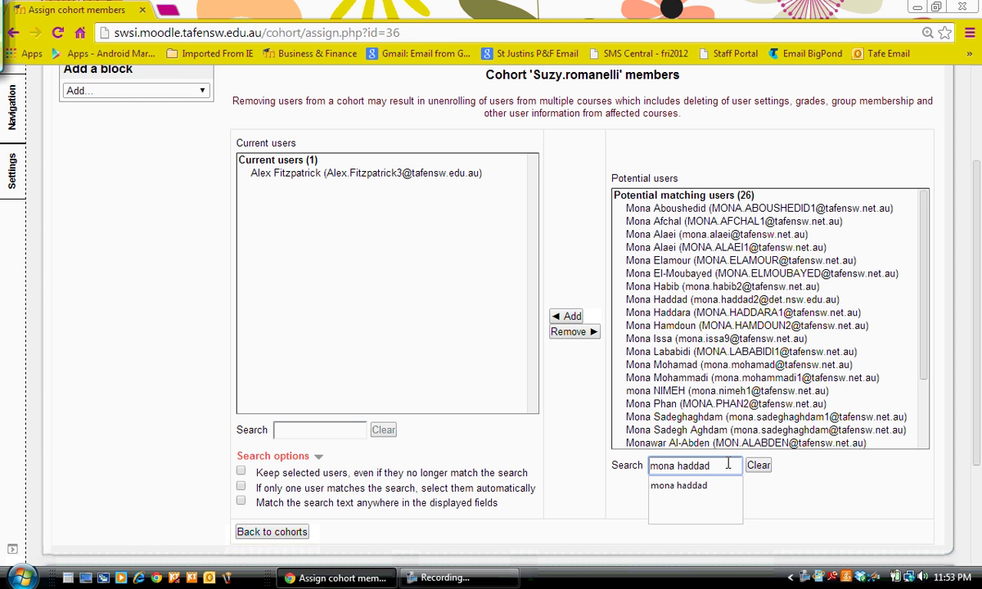
{"action": "key", "text": "Return"}
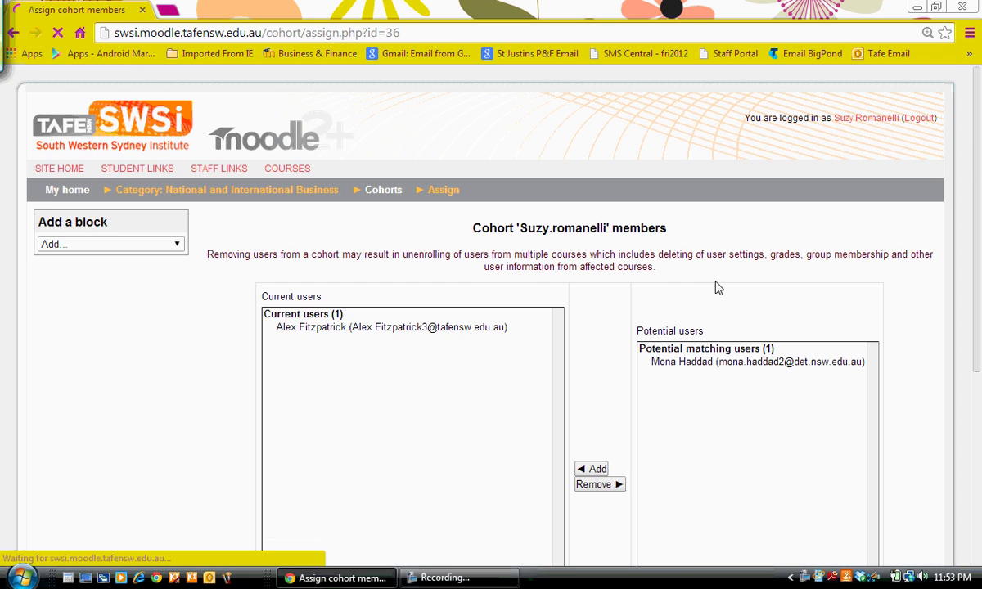
{"action": "left_click", "coordinate": [702, 375]}
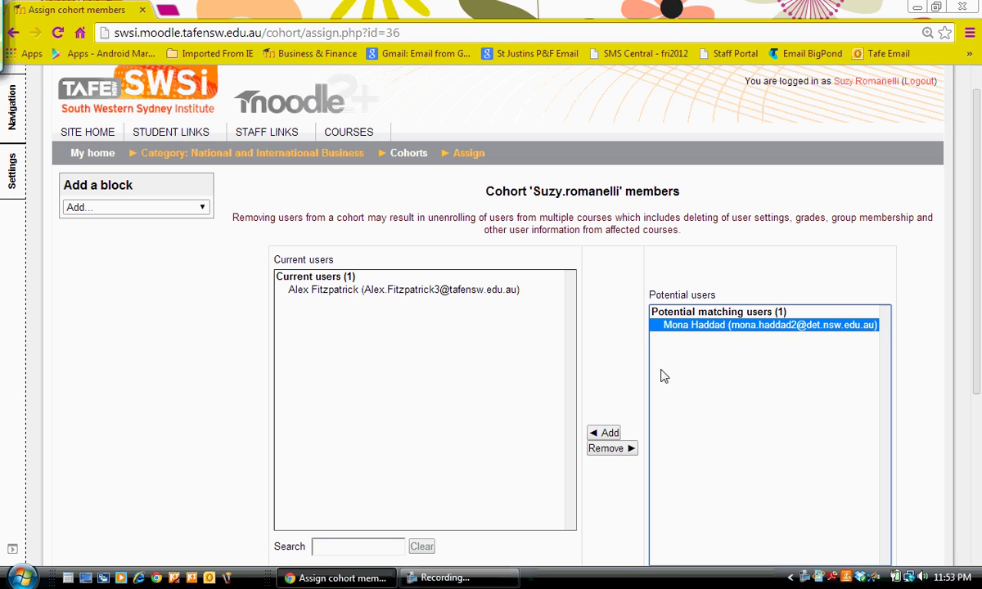
{"action": "left_click", "coordinate": [610, 433]}
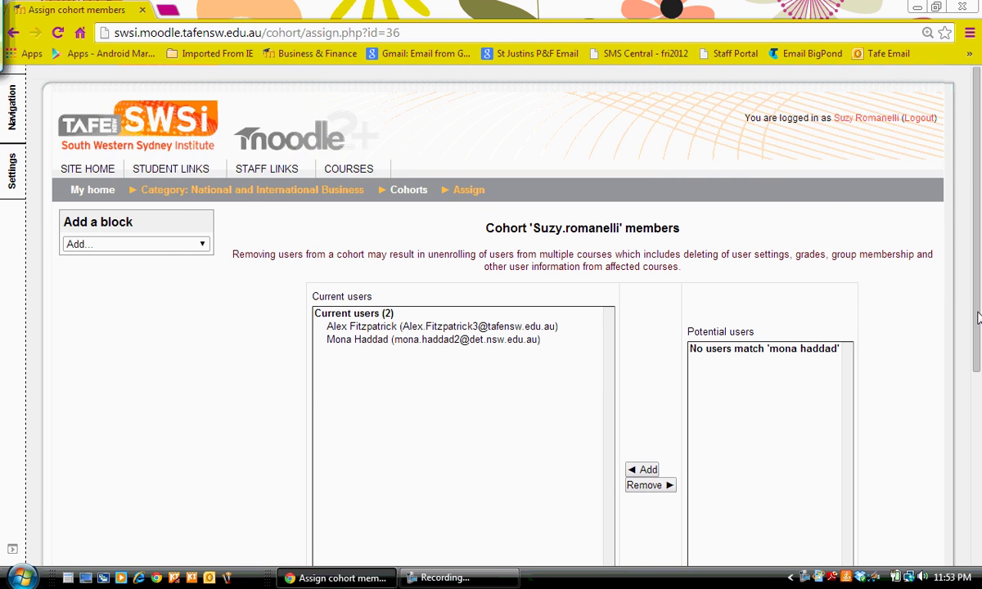
{"action": "left_click_drag", "start_coordinate": [978, 301], "coordinate": [975, 435]}
Search for a third student by full name and add them, making three current users
{"action": "triple_click", "coordinate": [784, 448]}
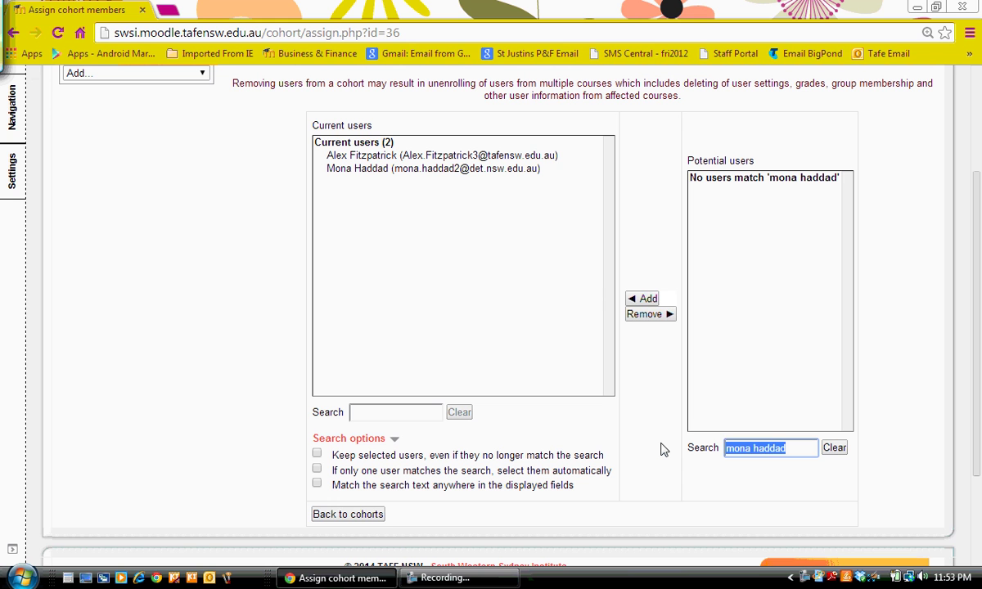
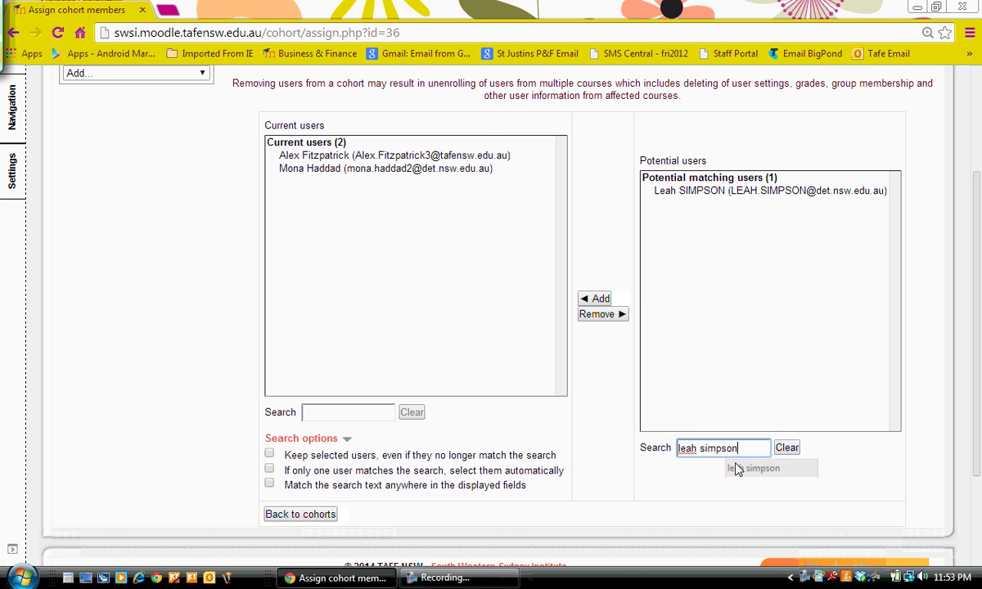
{"action": "key", "text": "Return"}
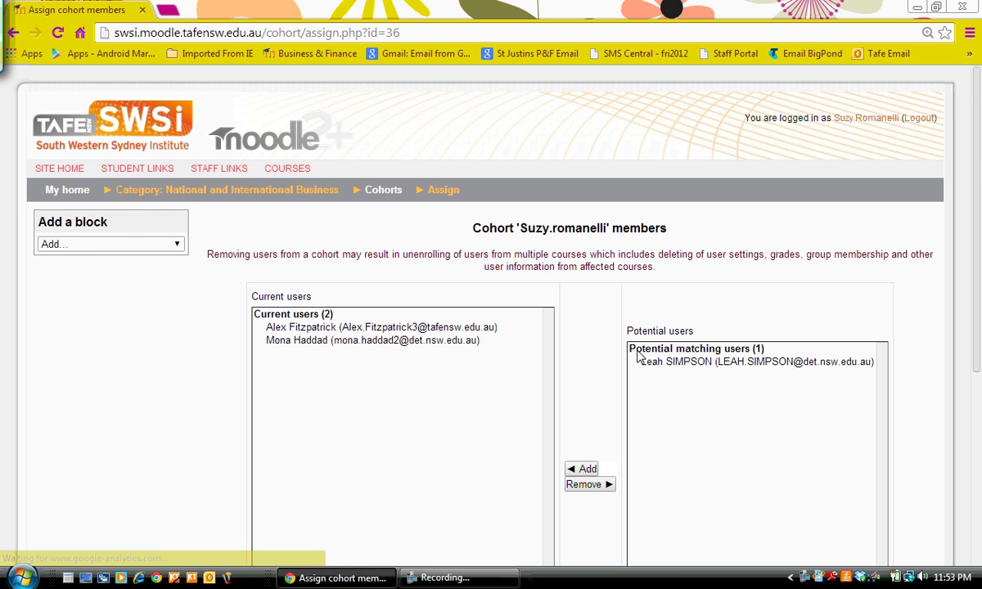
{"action": "left_click", "coordinate": [701, 361]}
{"action": "left_click", "coordinate": [595, 432]}
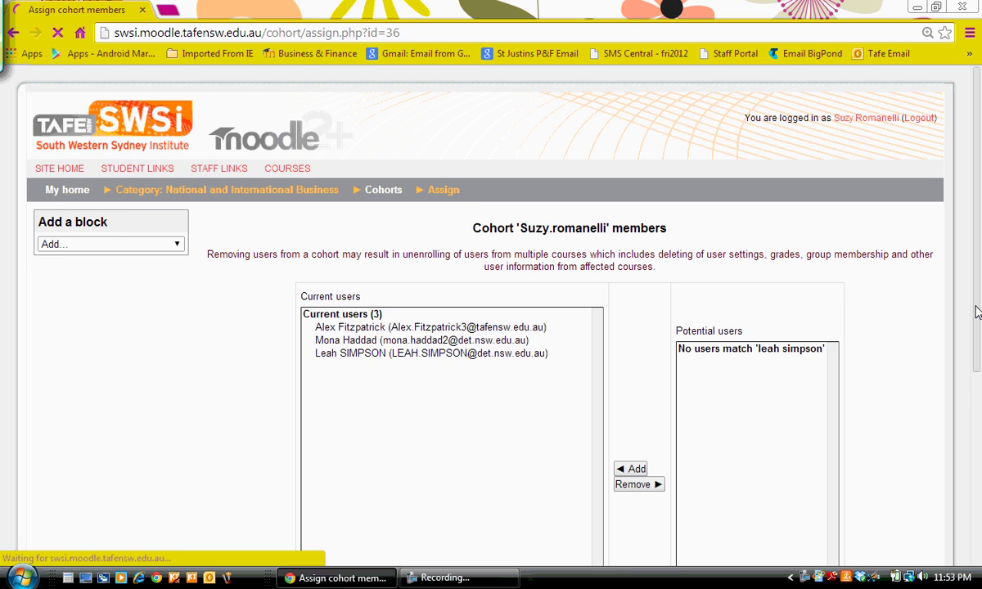
{"action": "scroll", "coordinate": [976, 365], "scroll_direction": "down", "scroll_amount": 1}
{"action": "scroll", "coordinate": [977, 365], "scroll_direction": "down", "scroll_amount": 2}
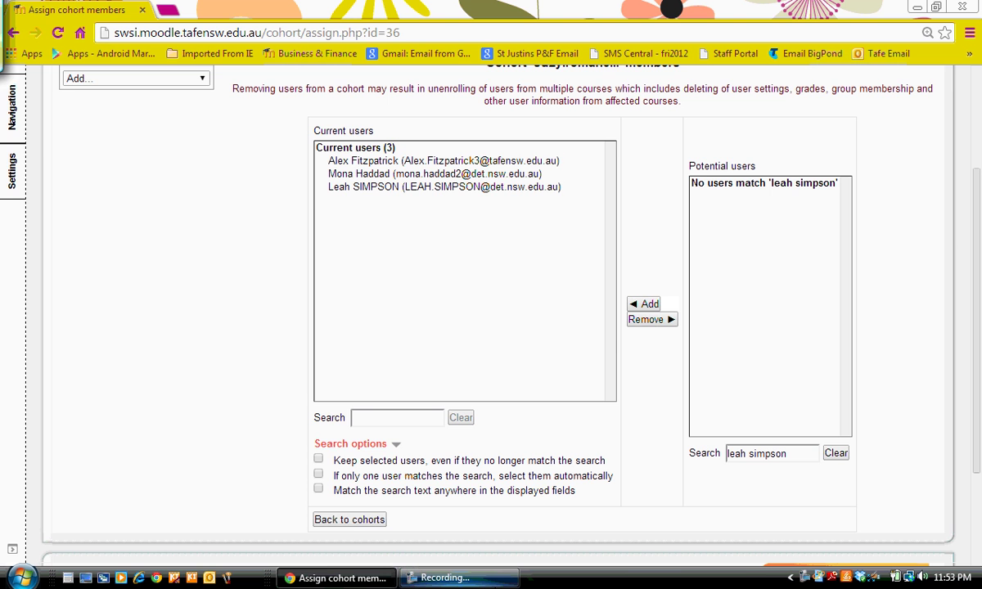
Go back to the category's cohort list and confirm the teacher's cohort now has size 3
{"action": "left_click", "coordinate": [348, 520]}
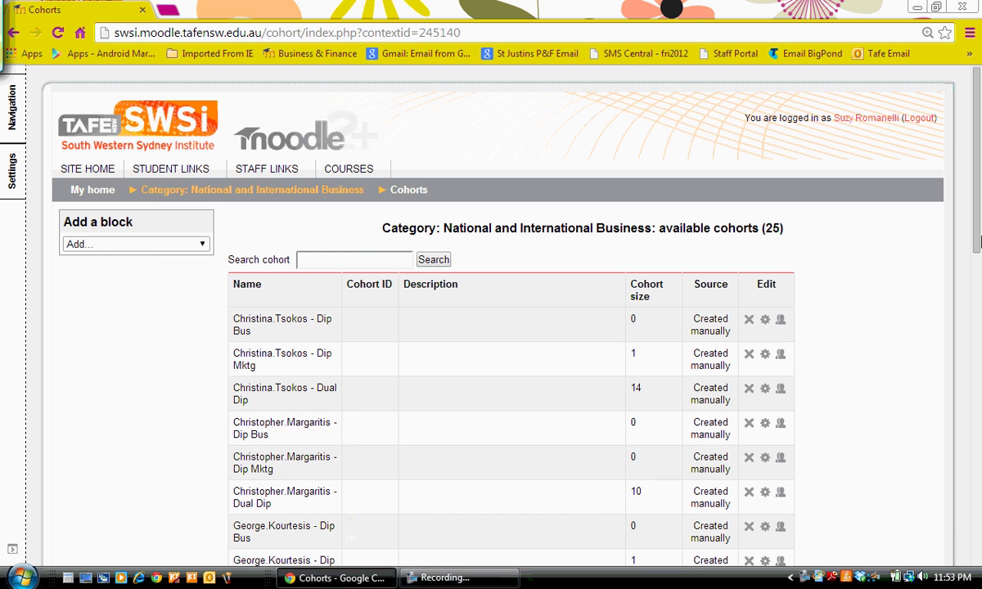
{"action": "left_click_drag", "start_coordinate": [978, 262], "coordinate": [979, 481]}
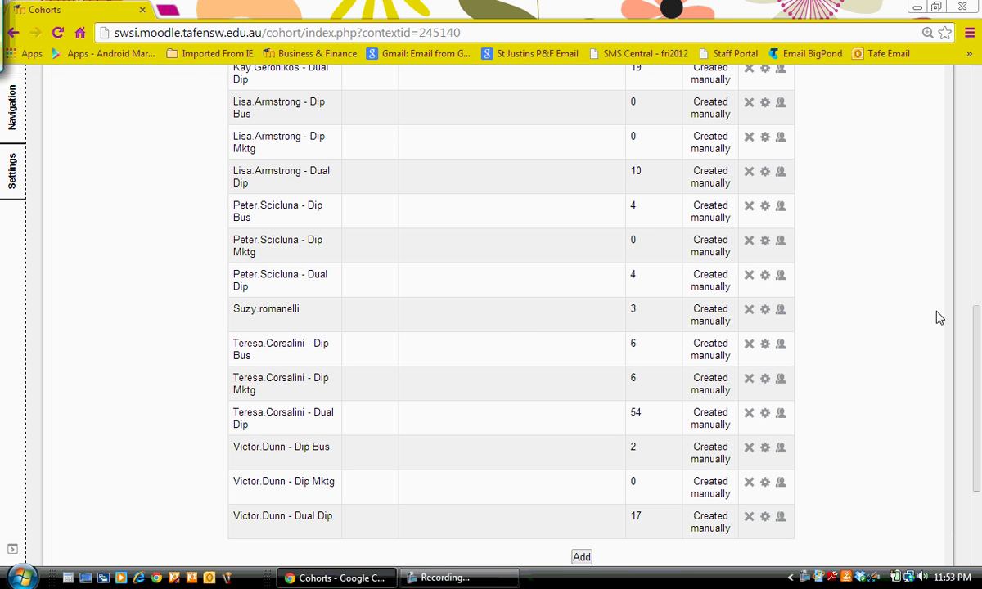
{"action": "left_click_drag", "start_coordinate": [978, 327], "coordinate": [977, 73]}
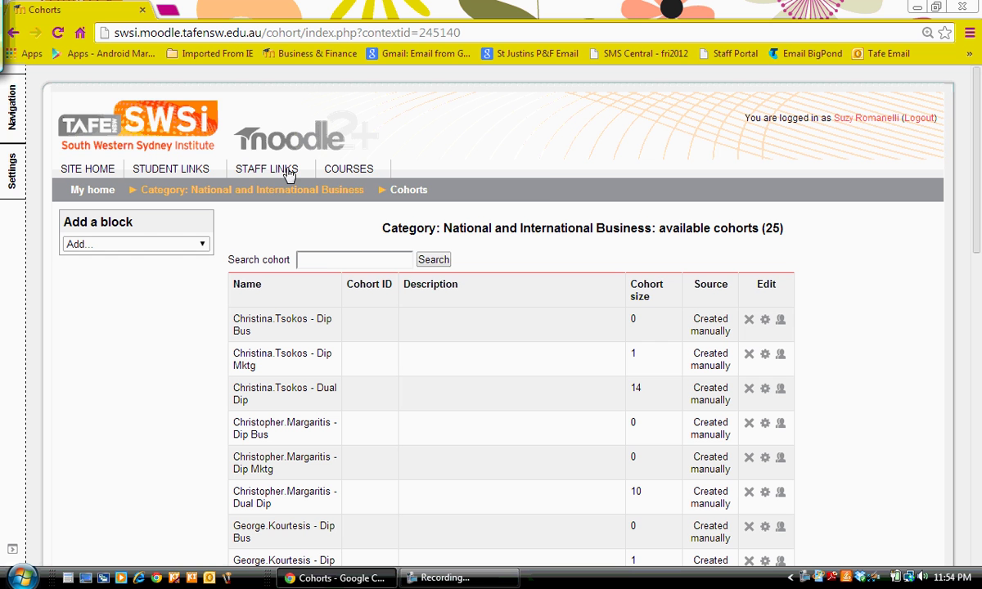
Browse Courses > Business & Finance > National and International Business and open the 2014 BSBMKG501B course
{"action": "mouse_move", "coordinate": [359, 169]}
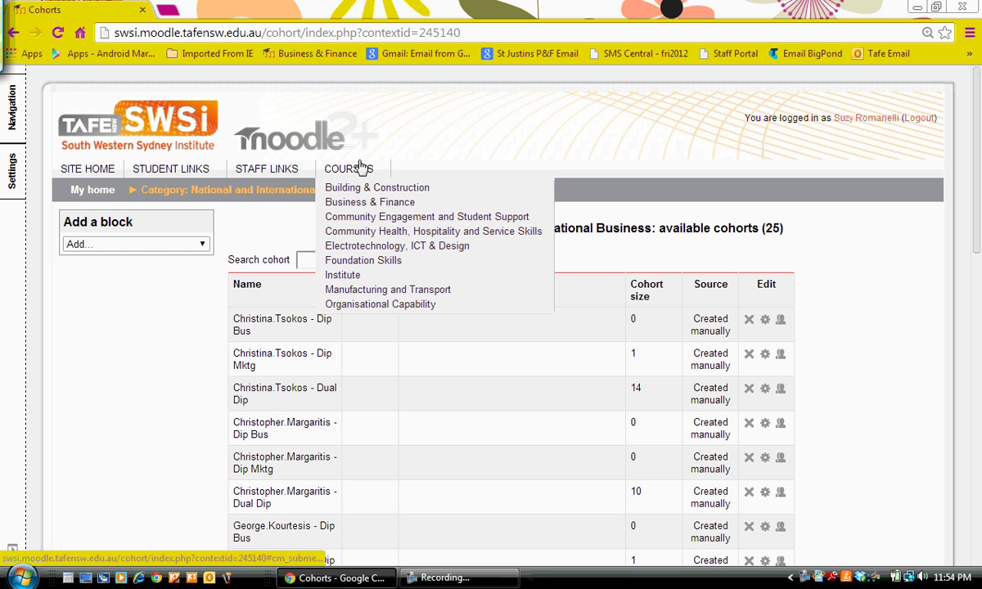
{"action": "left_click", "coordinate": [365, 202]}
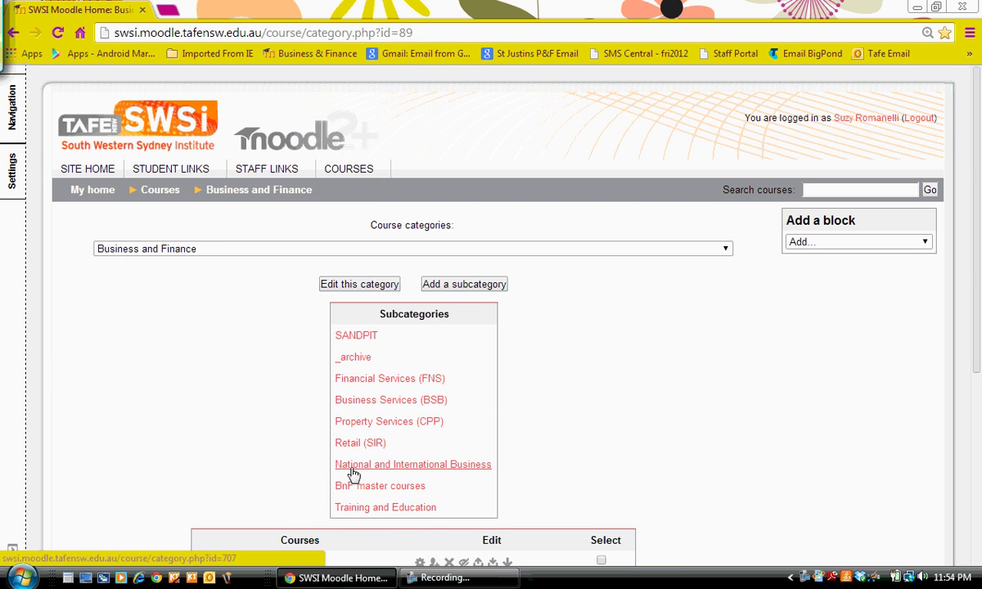
{"action": "left_click", "coordinate": [352, 466]}
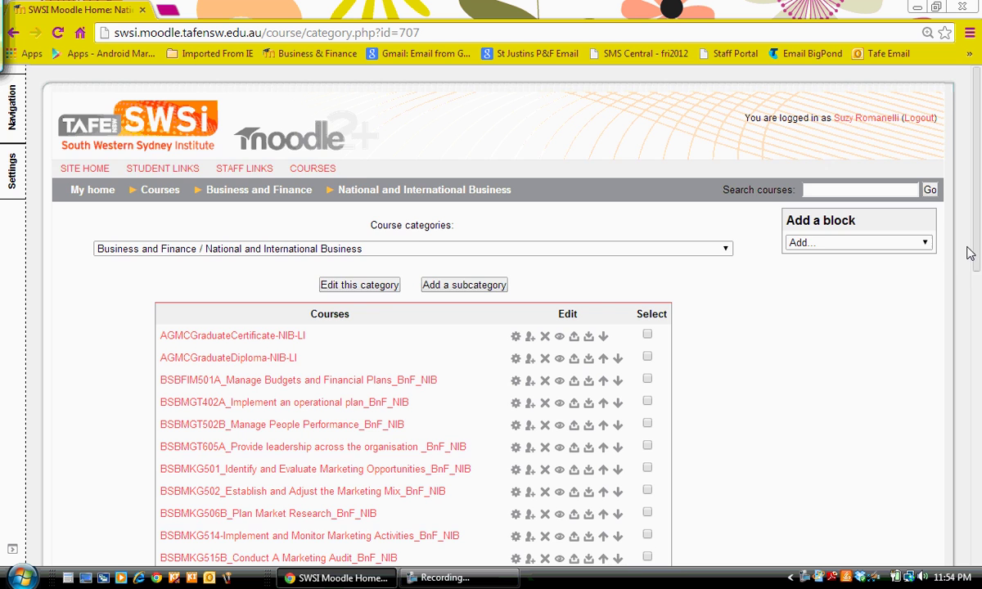
{"action": "left_click_drag", "start_coordinate": [974, 253], "coordinate": [975, 379]}
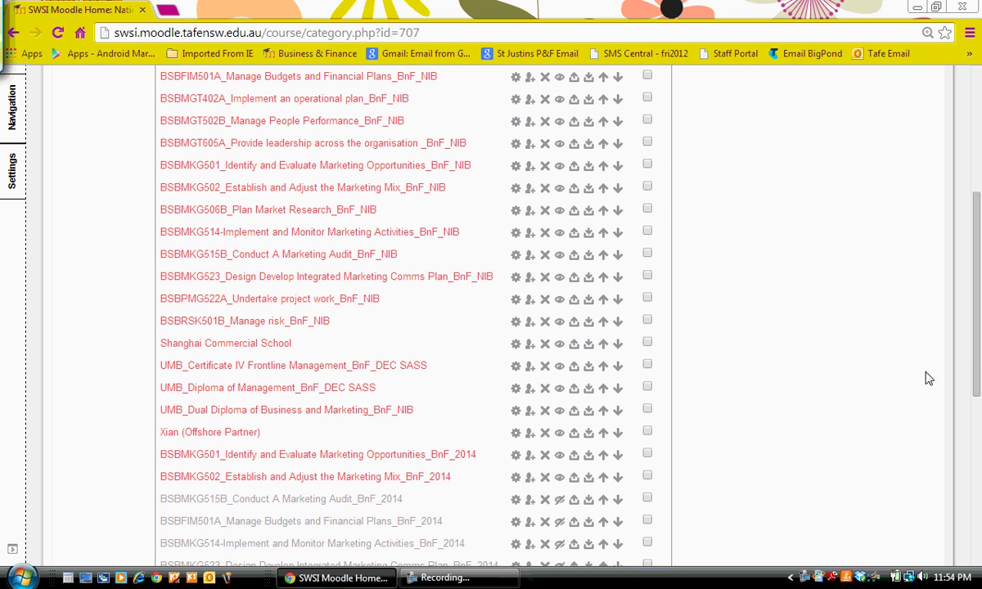
{"action": "left_click", "coordinate": [380, 456]}
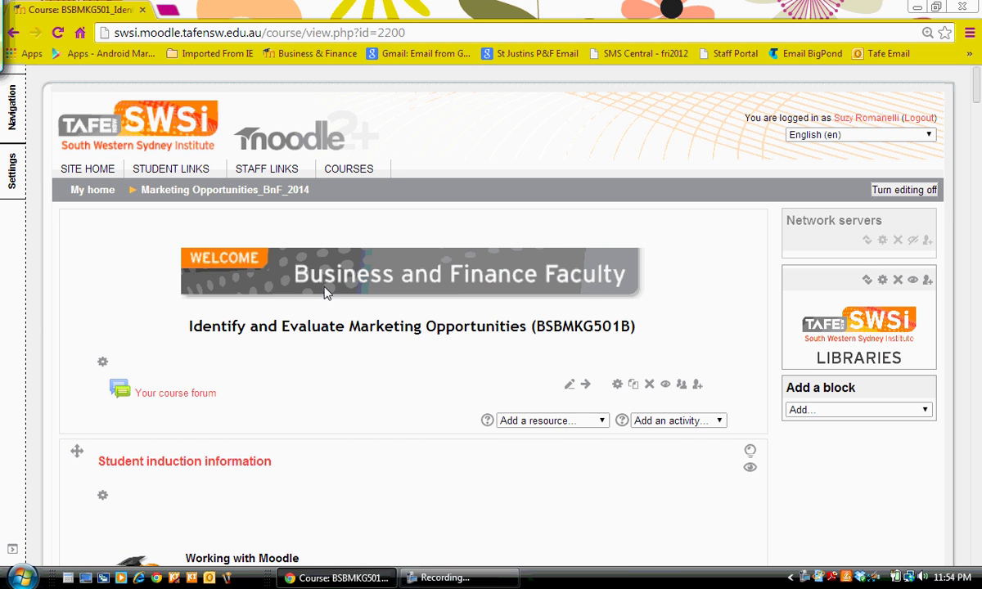
Show the course's enrolment methods: Self enrolment, Manual enrolments and Guest access, each with 0 users
{"action": "mouse_move", "coordinate": [10, 164]}
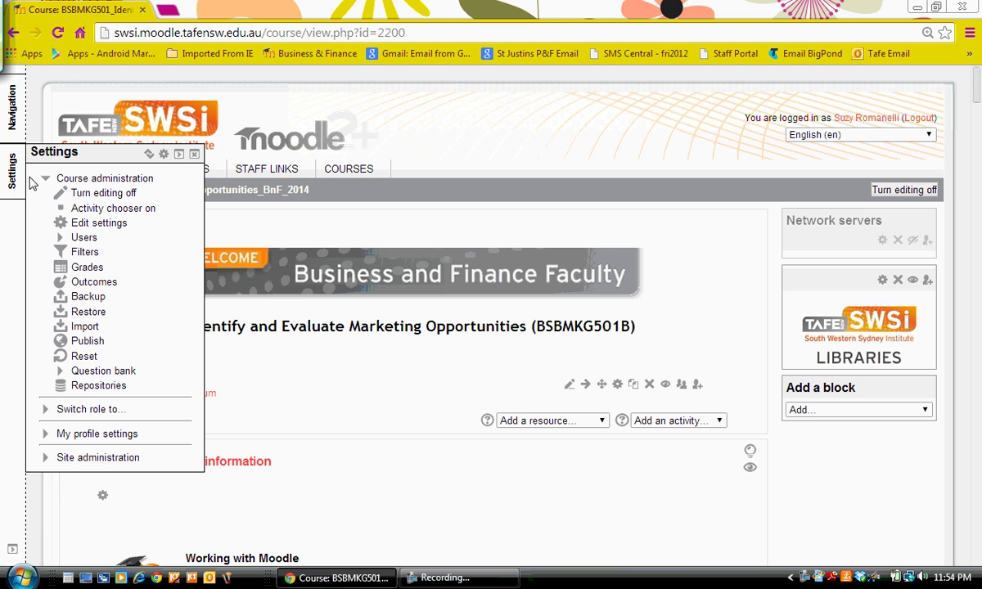
{"action": "left_click", "coordinate": [84, 236]}
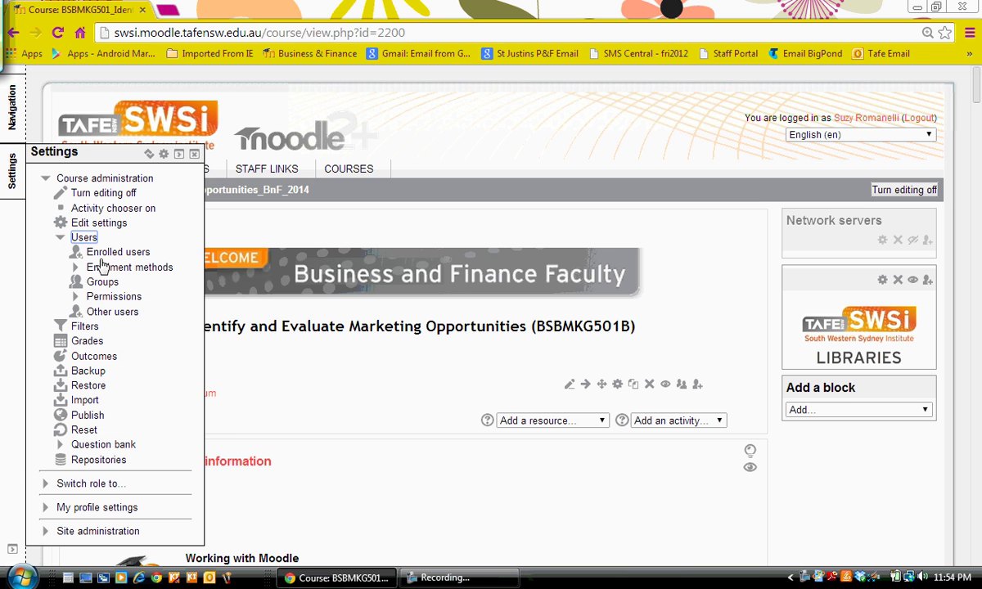
{"action": "left_click", "coordinate": [108, 254]}
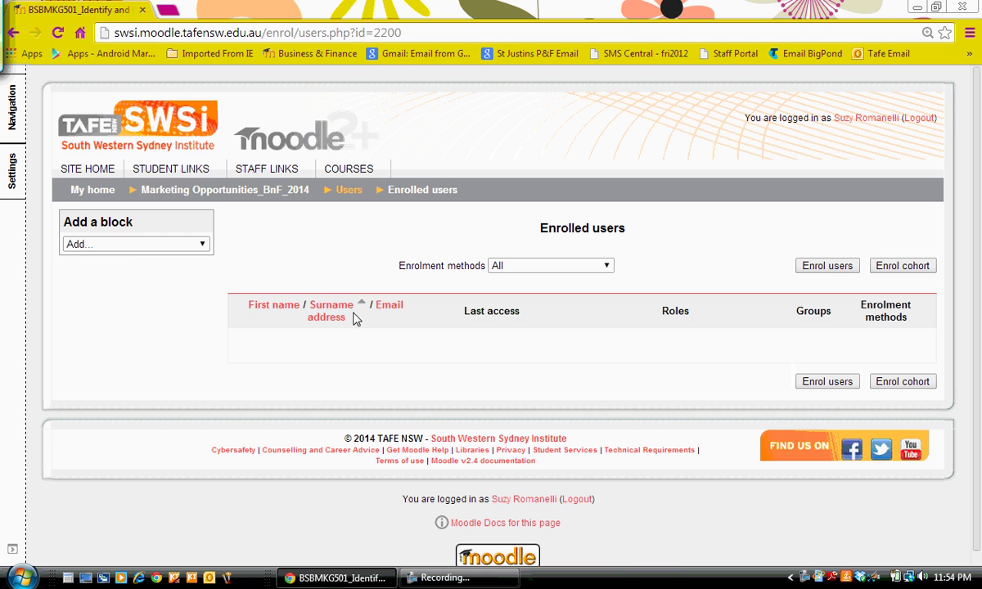
{"action": "mouse_move", "coordinate": [12, 170]}
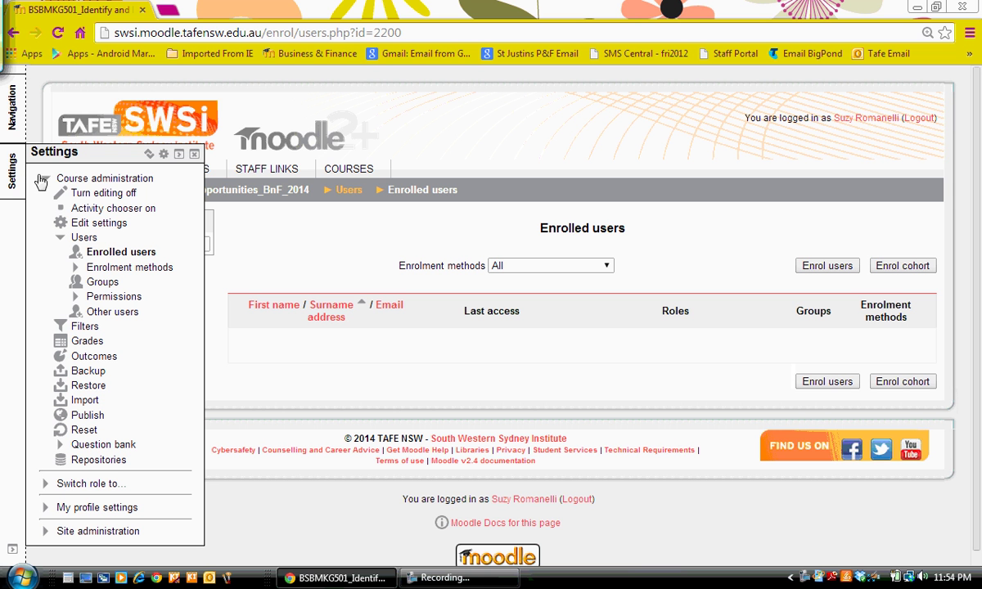
{"action": "left_click", "coordinate": [118, 264]}
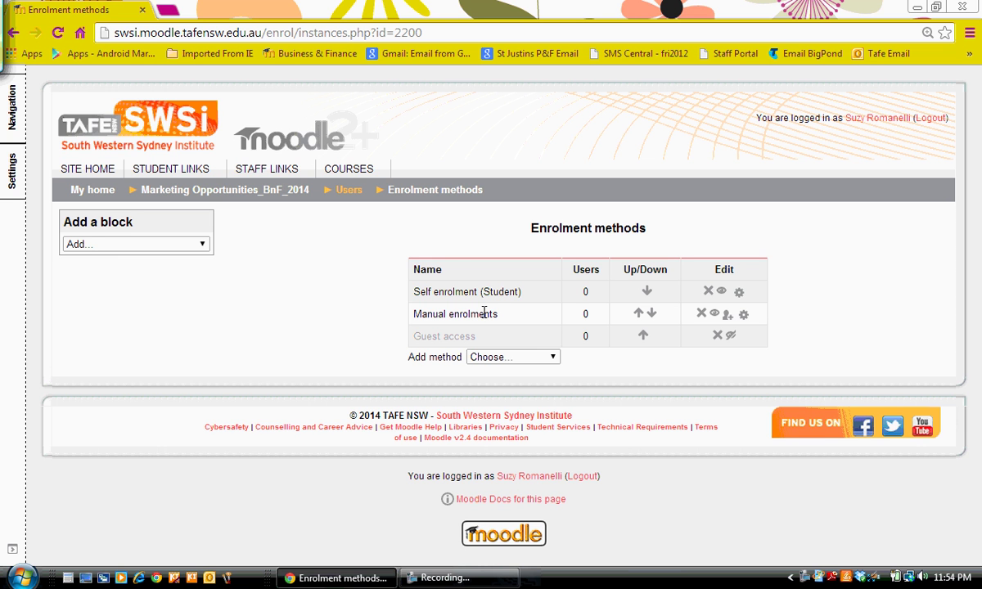
Add a Cohort sync method named after the teacher, linking their cohort as Students into the matching group
{"action": "left_click", "coordinate": [553, 360]}
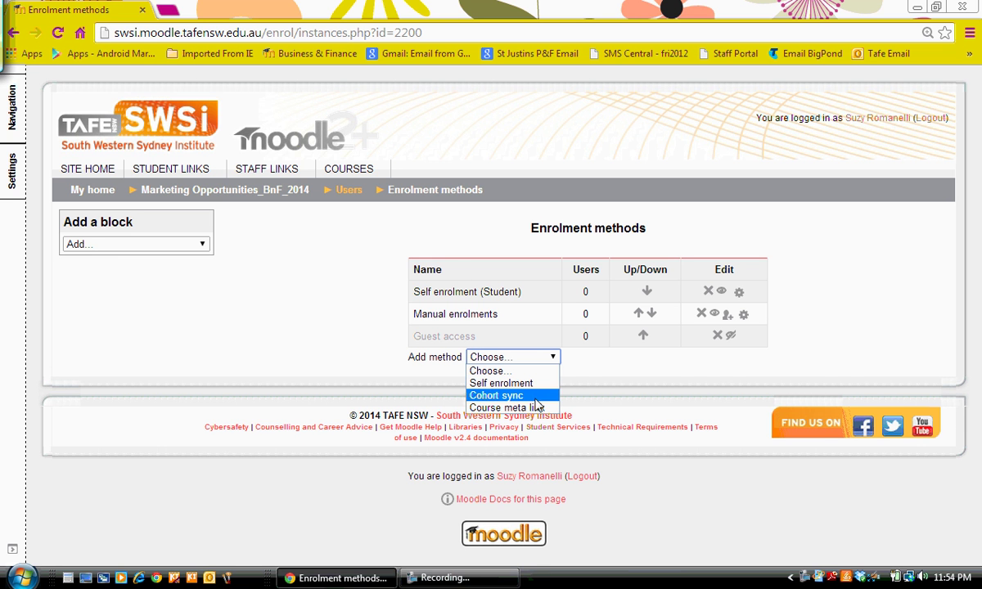
{"action": "left_click", "coordinate": [521, 397]}
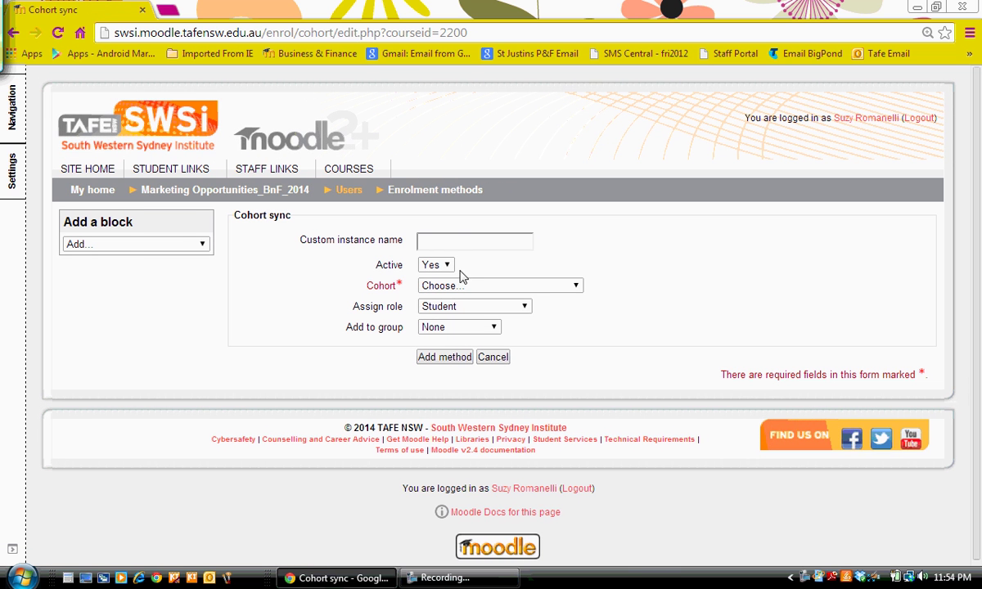
{"action": "left_click", "coordinate": [453, 239]}
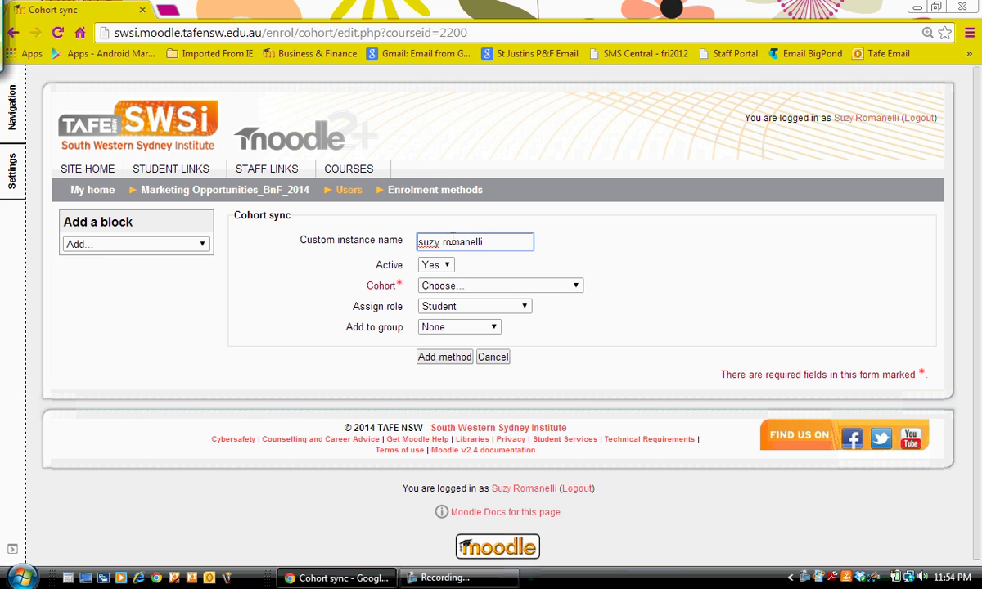
{"action": "left_click", "coordinate": [576, 289]}
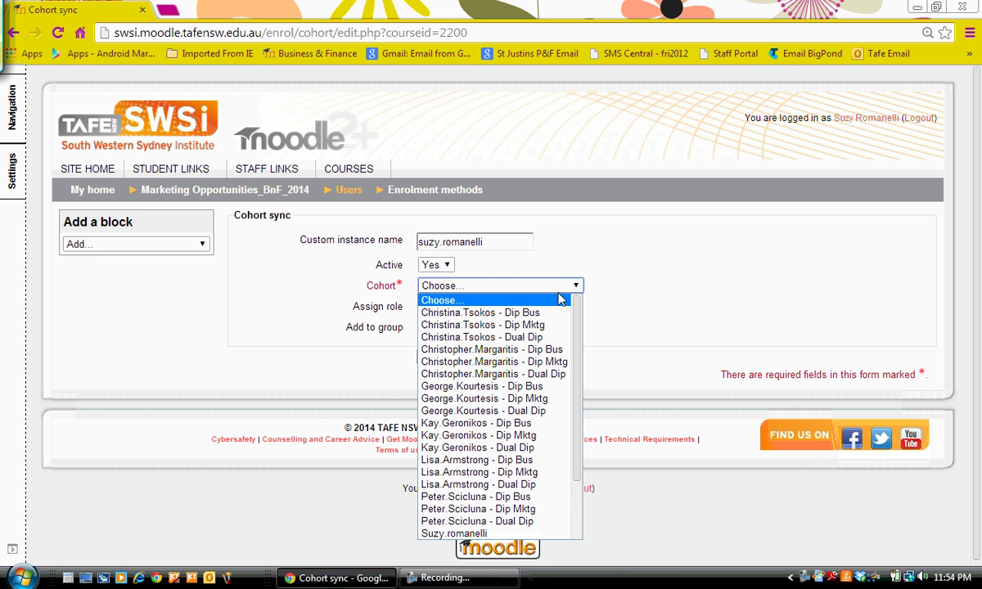
{"action": "left_click", "coordinate": [483, 534]}
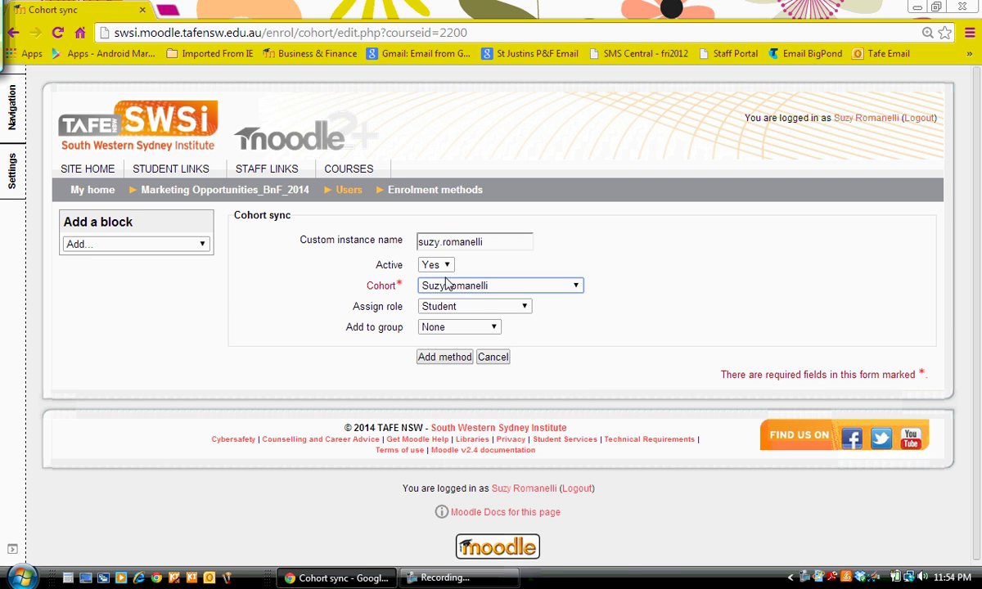
{"action": "left_click", "coordinate": [491, 329]}
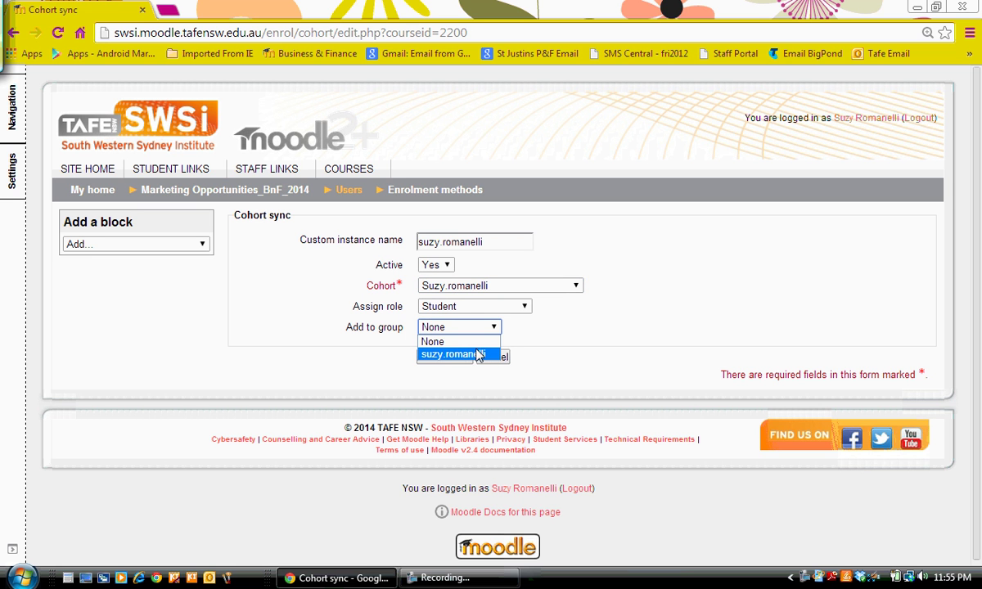
{"action": "left_click", "coordinate": [480, 355]}
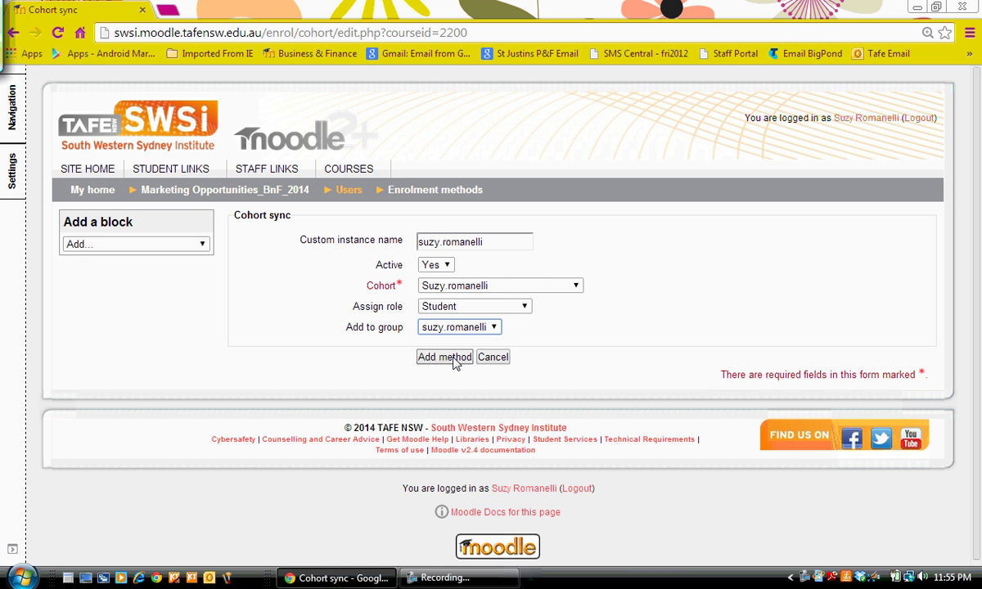
{"action": "left_click", "coordinate": [446, 358]}
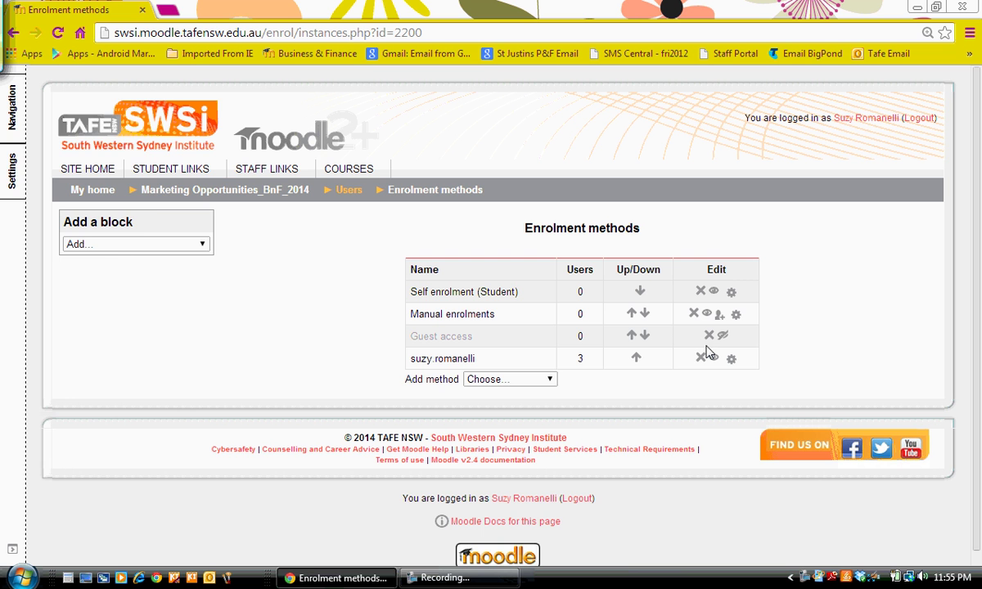
View the course's Enrolled users list showing the three synced students in the teacher's group
{"action": "left_click", "coordinate": [9, 159]}
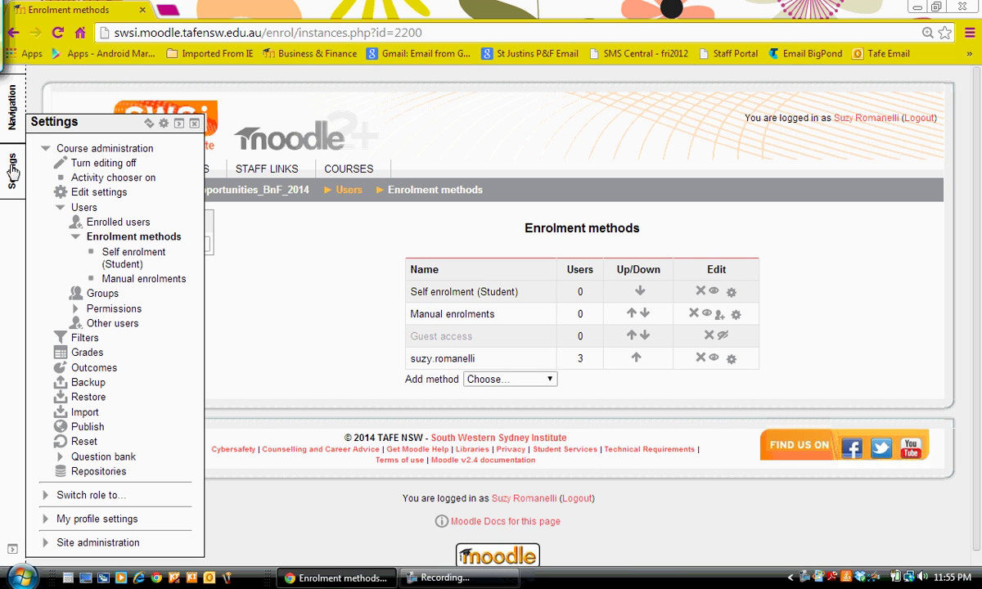
{"action": "left_click", "coordinate": [106, 224]}
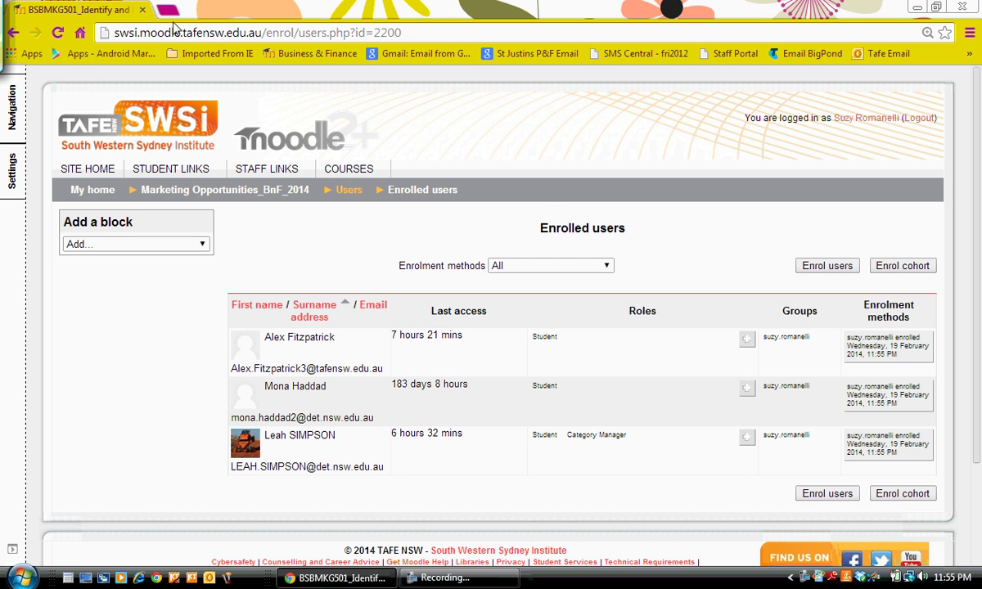
In a new tab, list the 25 cohorts of the National and International Business category
{"action": "mouse_move", "coordinate": [348, 170]}
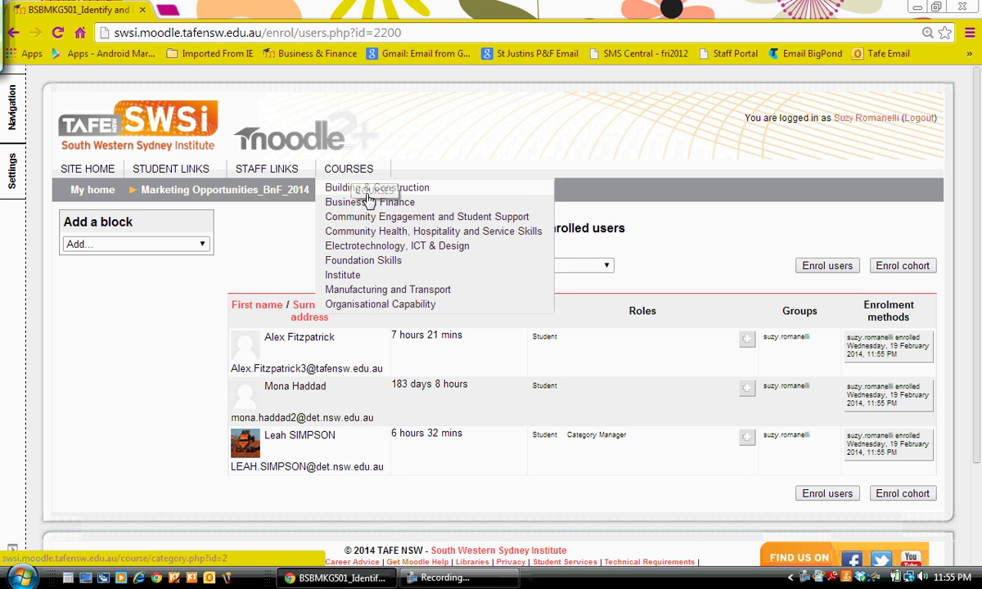
{"action": "right_click", "coordinate": [370, 203]}
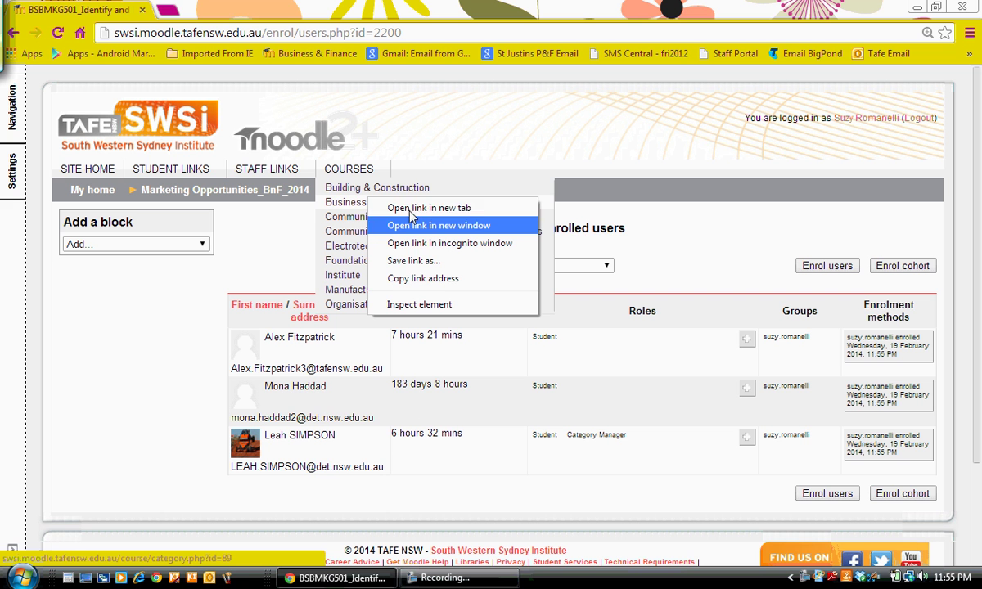
{"action": "left_click", "coordinate": [410, 210]}
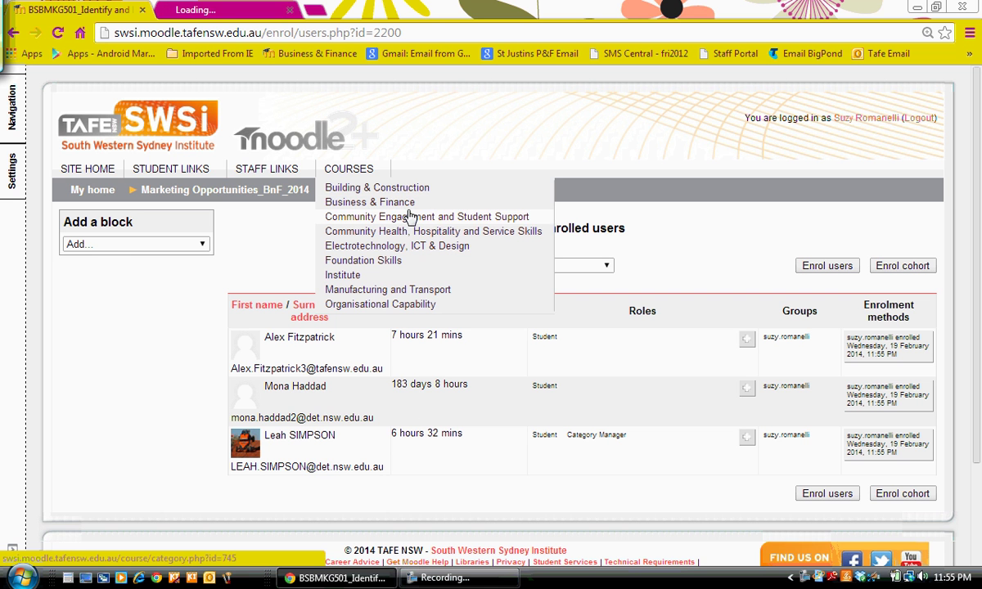
{"action": "left_click", "coordinate": [241, 9]}
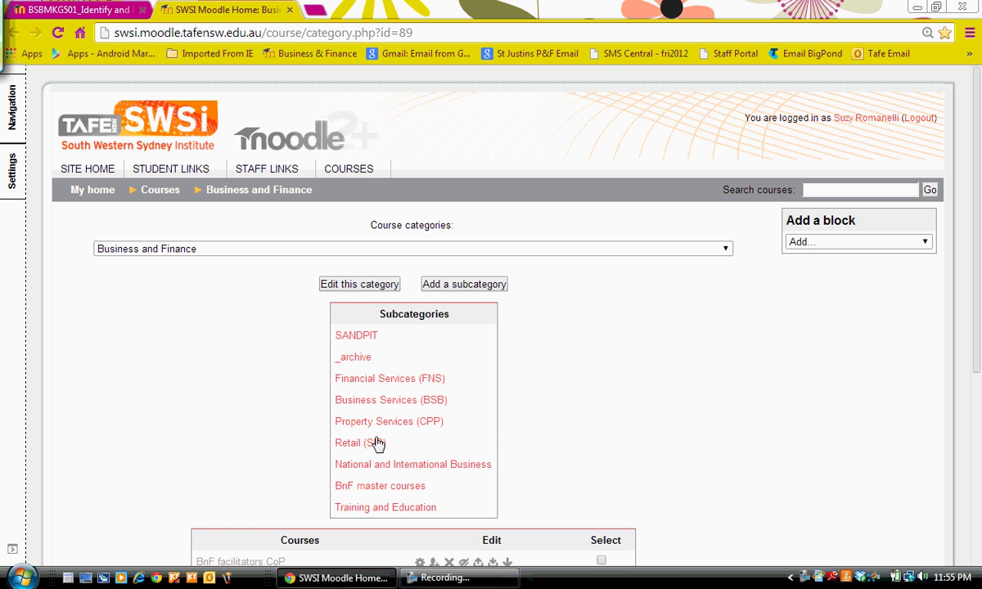
{"action": "left_click", "coordinate": [378, 468]}
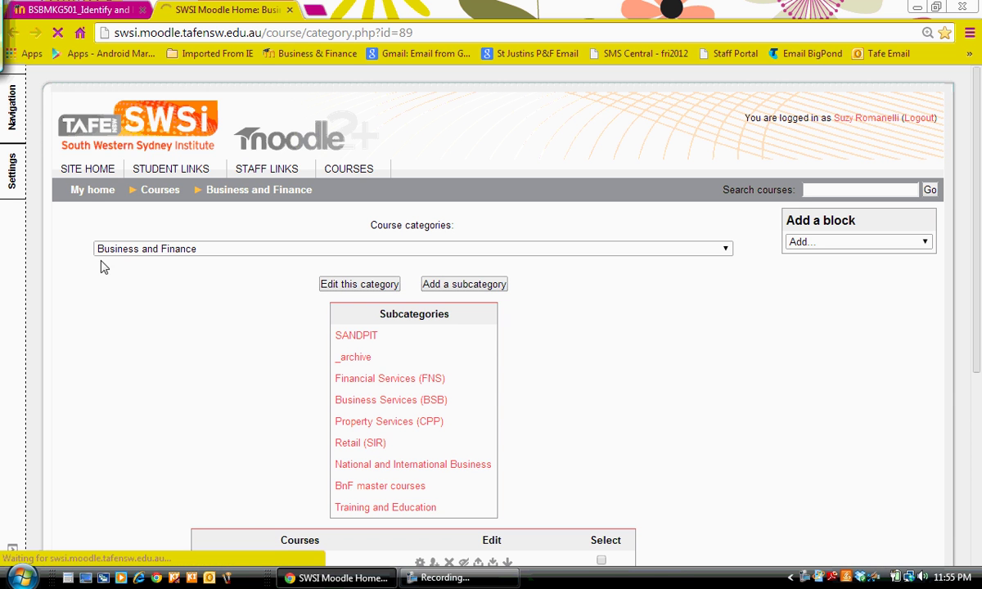
{"action": "mouse_move", "coordinate": [7, 185]}
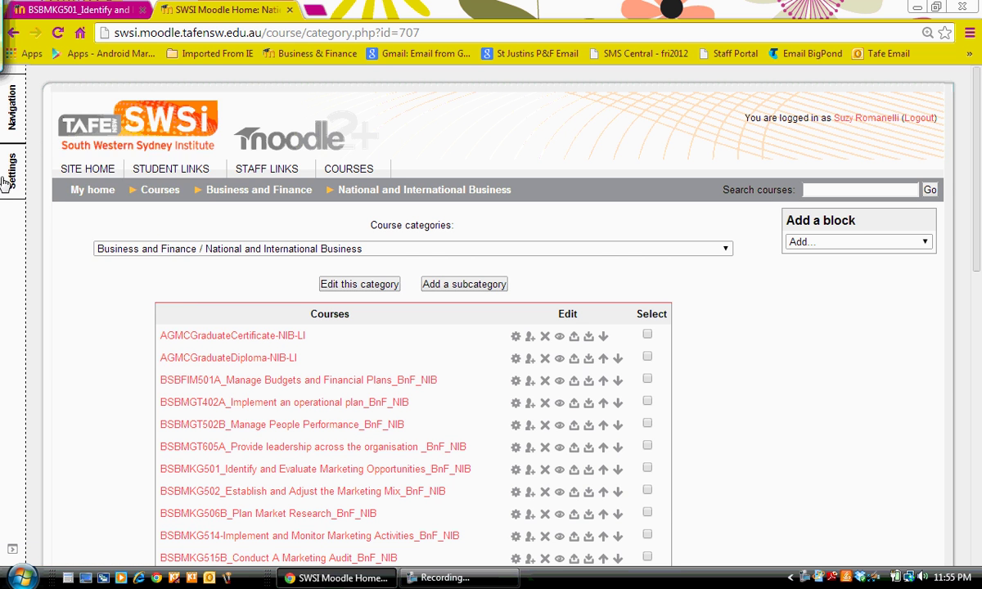
{"action": "left_click", "coordinate": [88, 295]}
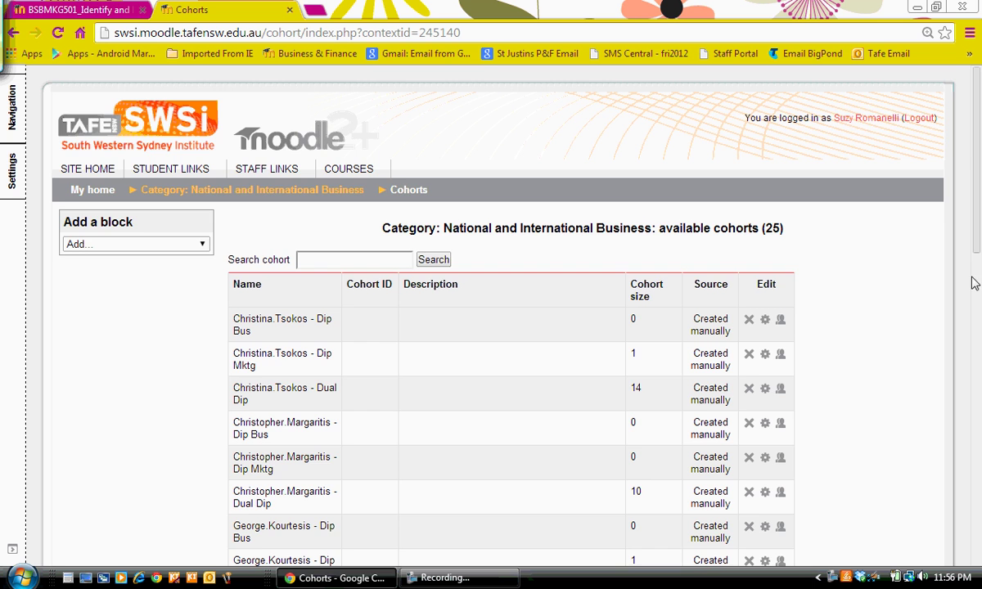
{"action": "left_click_drag", "start_coordinate": [977, 246], "coordinate": [980, 378]}
{"action": "scroll", "coordinate": [640, 444], "scroll_direction": "down", "scroll_amount": 3}
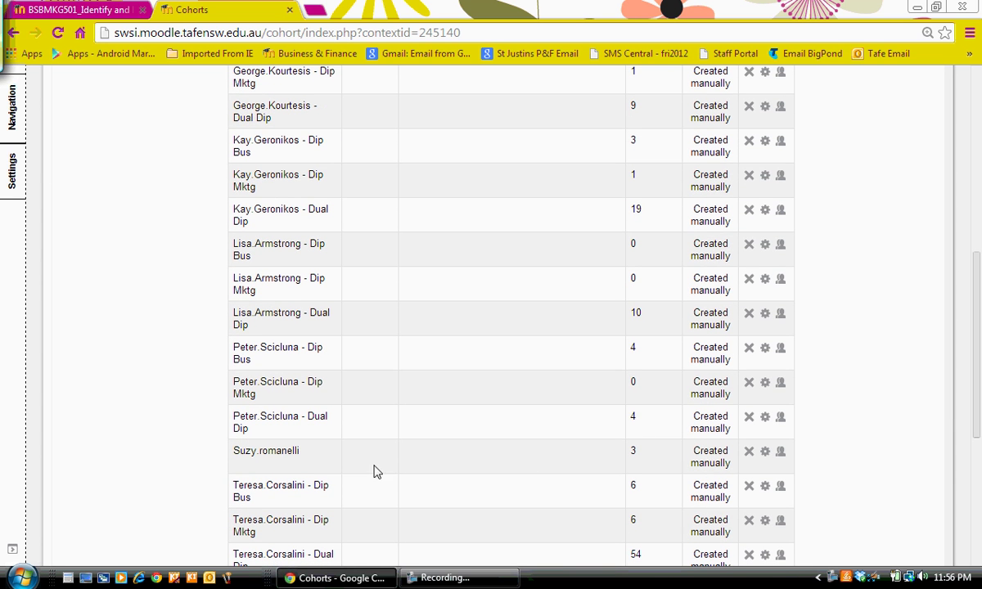
Find a fourth user by name search, add them to the user-named cohort, and return to the cohorts list
{"action": "left_click", "coordinate": [781, 455]}
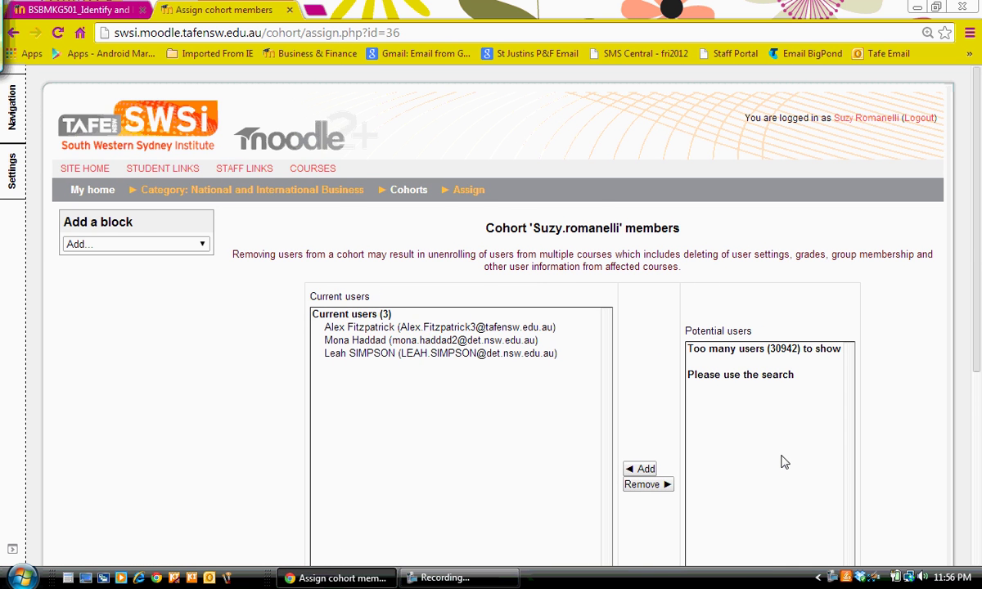
{"action": "left_click_drag", "start_coordinate": [978, 370], "coordinate": [979, 395]}
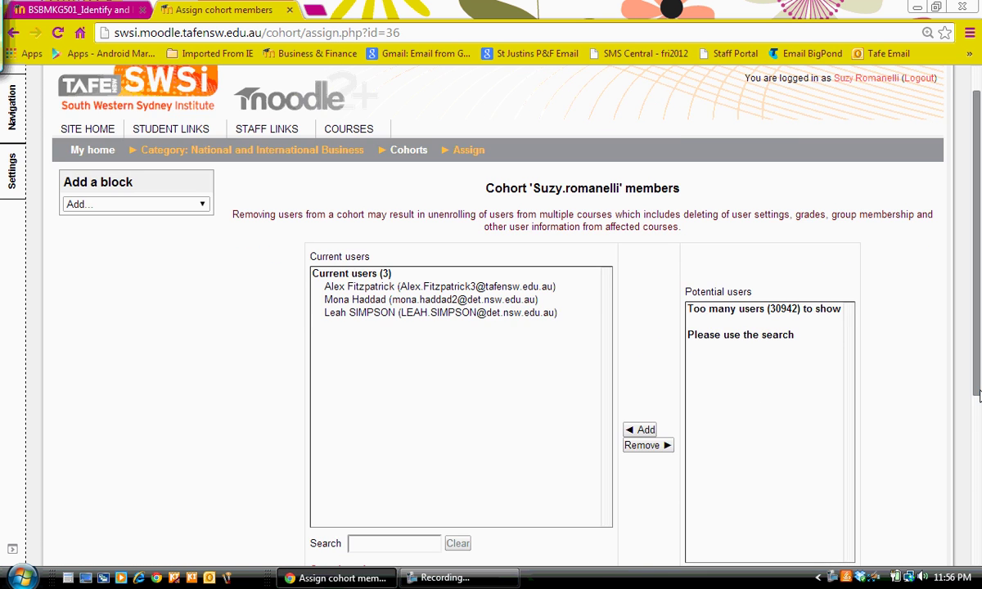
{"action": "scroll", "coordinate": [888, 424], "scroll_direction": "down", "scroll_amount": 2}
{"action": "left_click", "coordinate": [736, 439]}
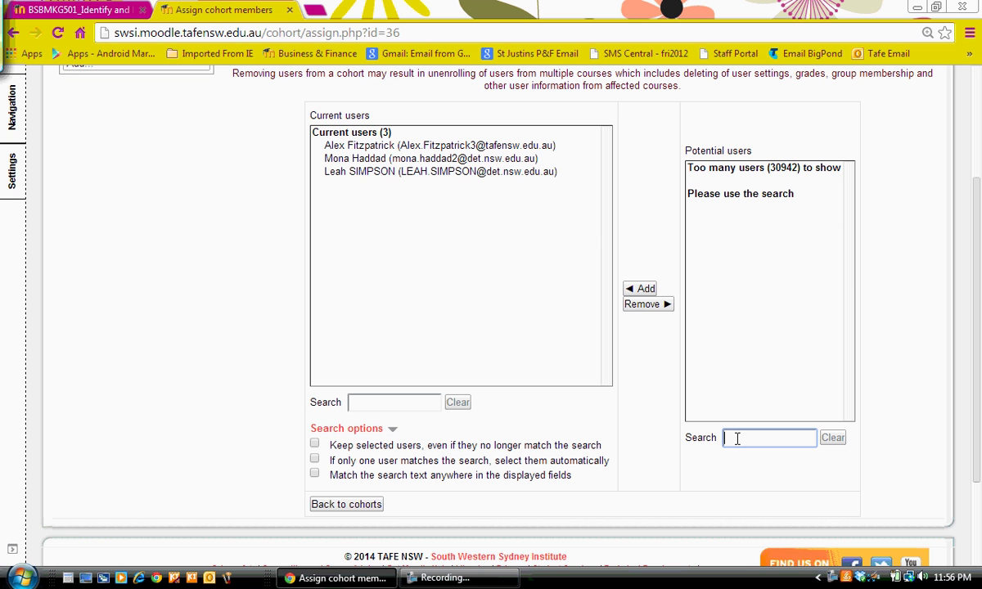
{"action": "type", "text": "dennis"}
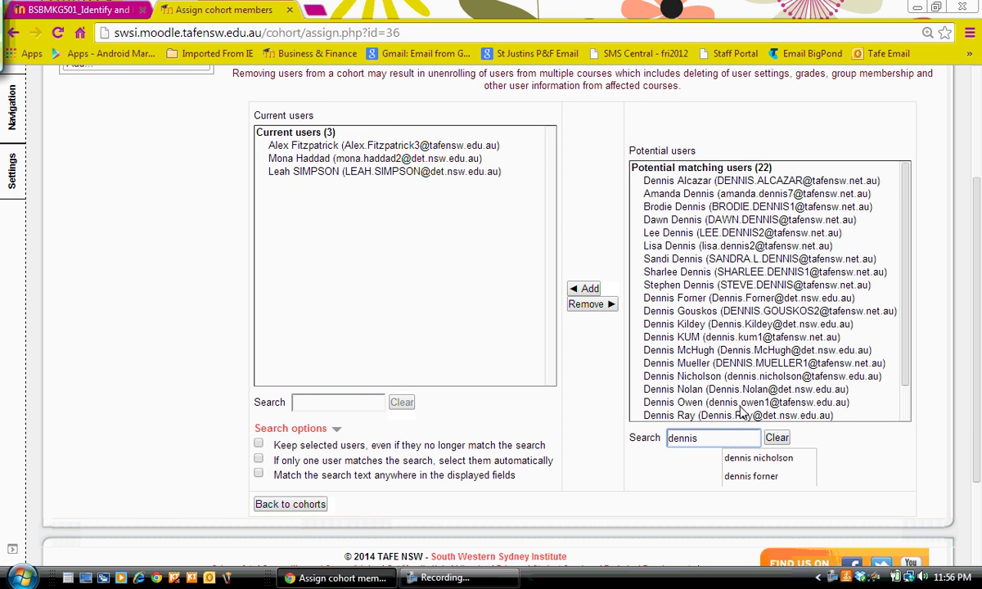
{"action": "left_click", "coordinate": [768, 460]}
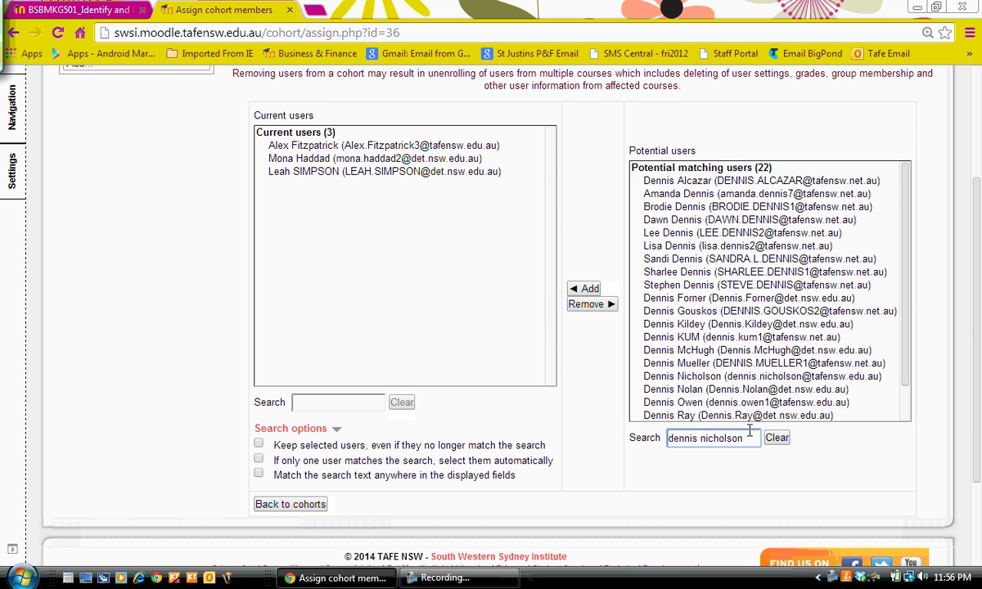
{"action": "key", "text": "Return"}
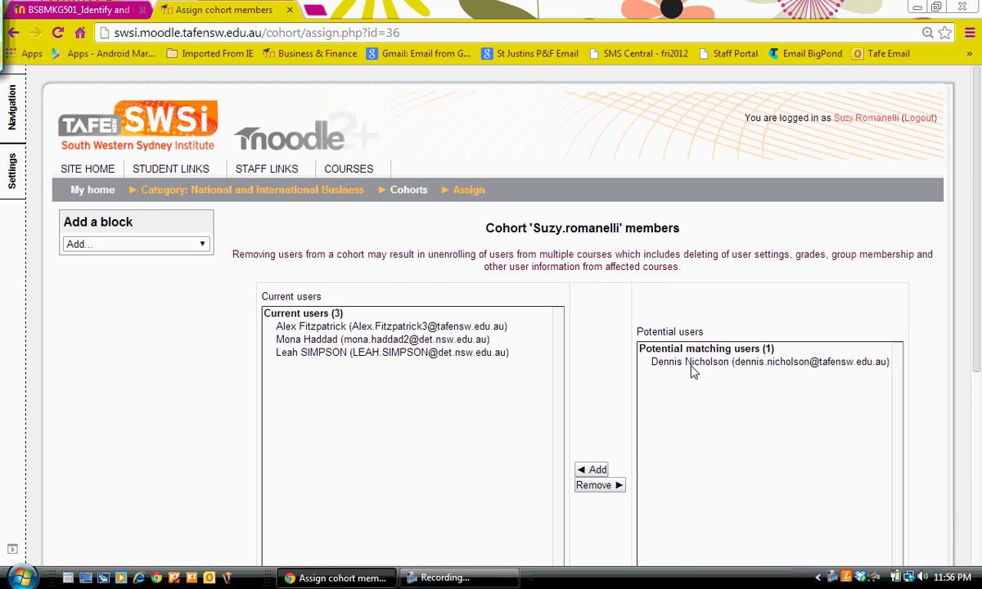
{"action": "left_click", "coordinate": [691, 367]}
{"action": "scroll", "coordinate": [692, 368], "scroll_direction": "down", "scroll_amount": 1}
{"action": "left_click", "coordinate": [592, 434]}
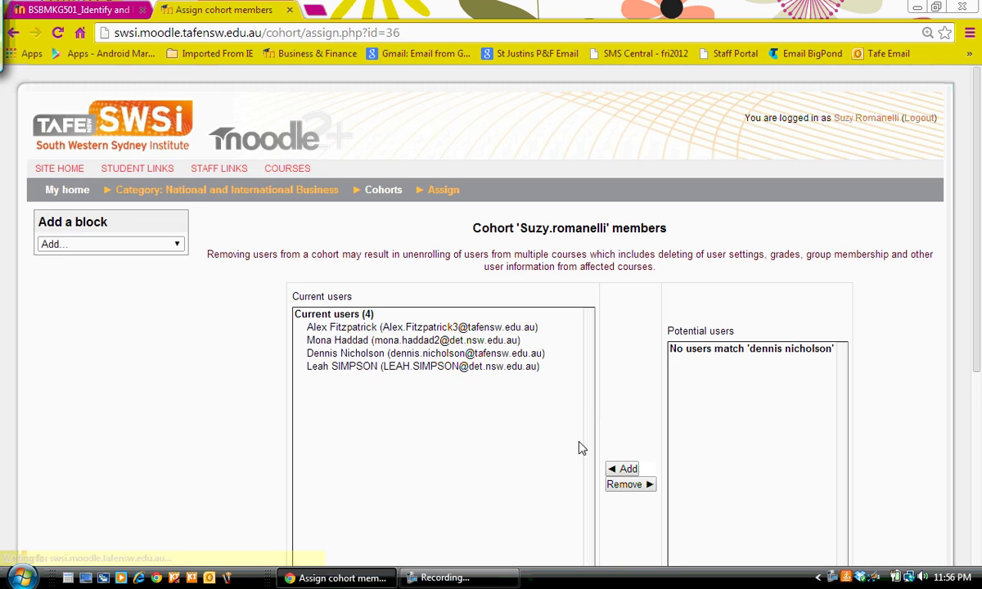
{"action": "scroll", "coordinate": [917, 213], "scroll_direction": "down", "scroll_amount": 4}
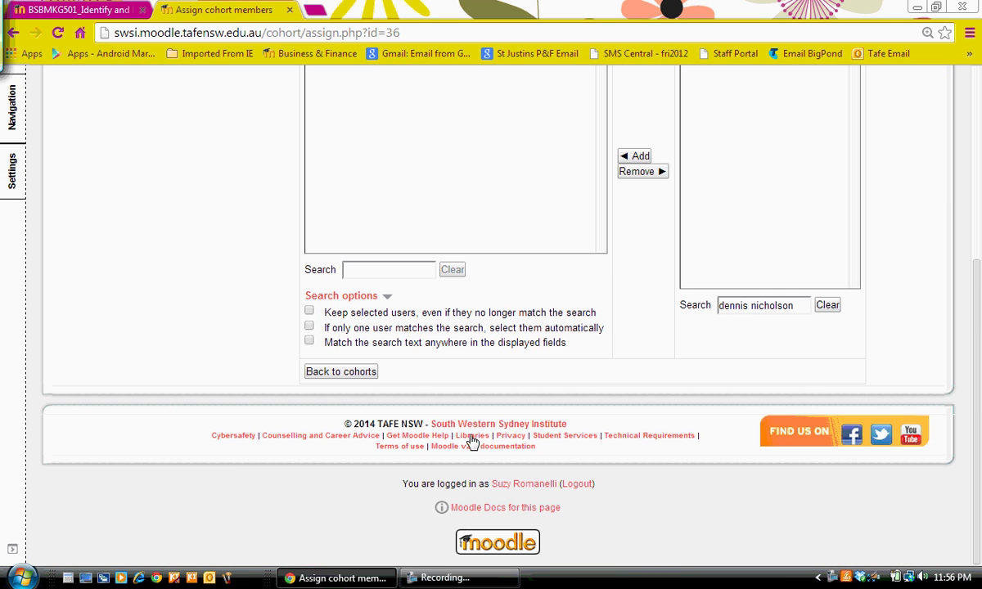
{"action": "left_click", "coordinate": [344, 372]}
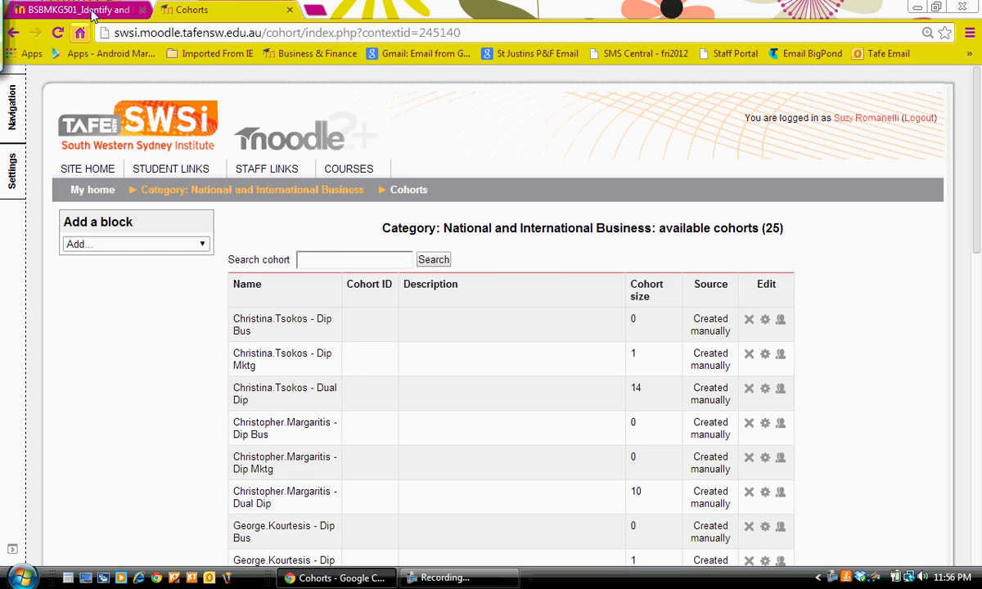
Reload the course's Enrolled users page so the new cohort member appears as a fourth student
{"action": "left_click", "coordinate": [93, 10]}
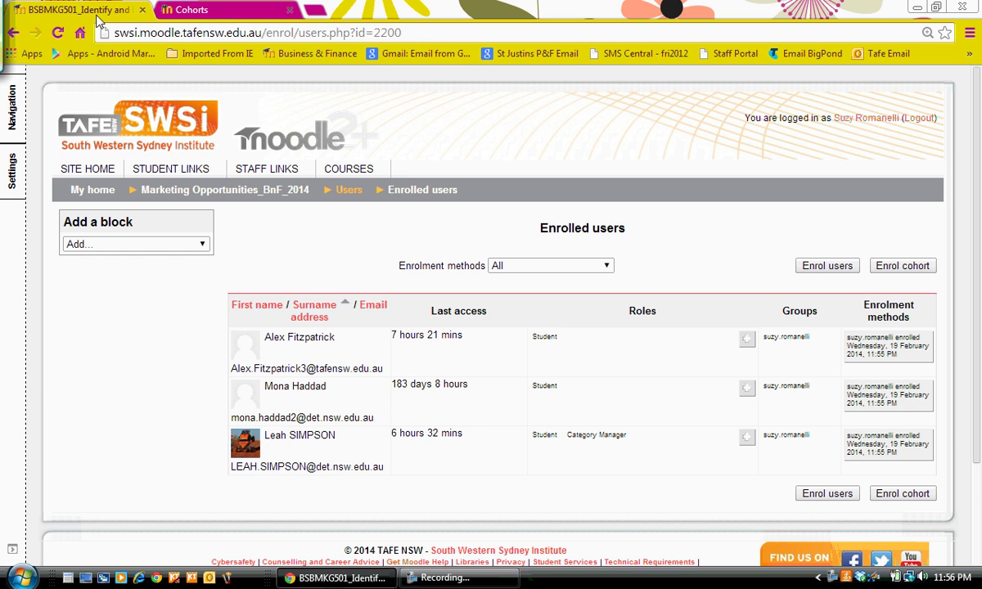
{"action": "right_click", "coordinate": [144, 321]}
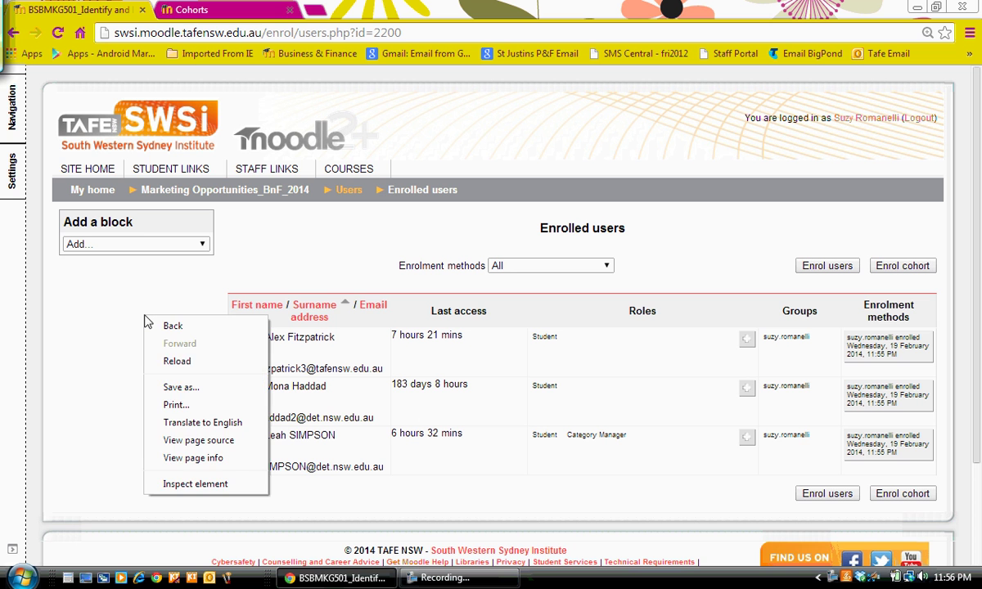
{"action": "left_click", "coordinate": [164, 361]}
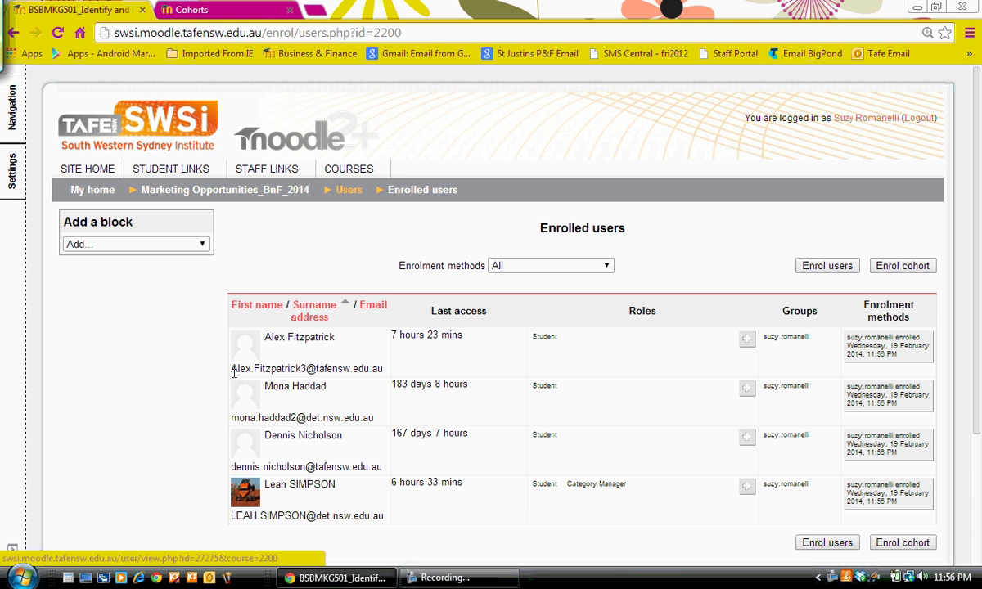
Browse Business & Finance > National and International Business to the BSBMKG502 Marketing Mix 2014 course
{"action": "mouse_move", "coordinate": [195, 160]}
{"action": "mouse_move", "coordinate": [344, 171]}
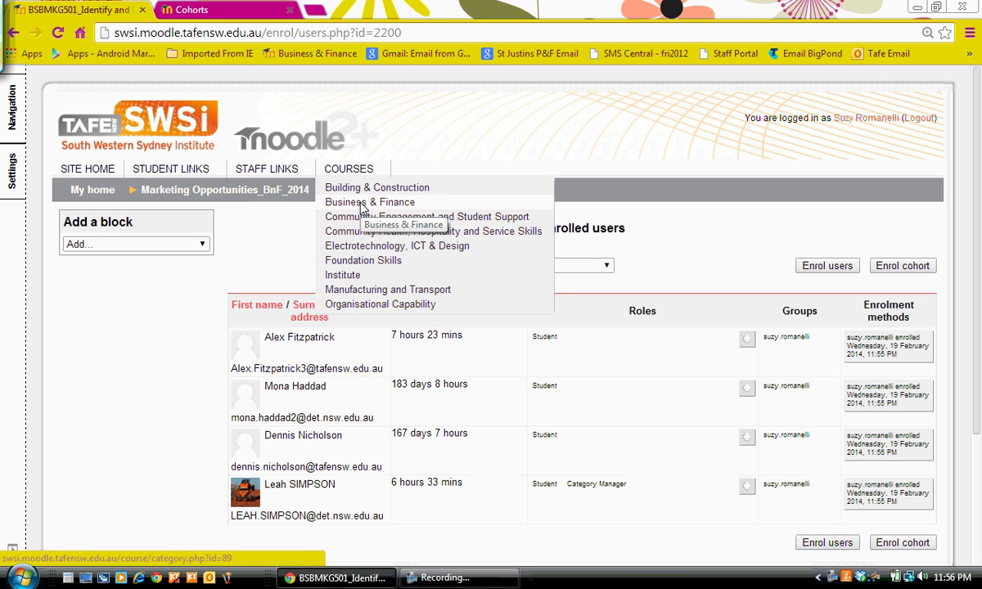
{"action": "left_click", "coordinate": [361, 206]}
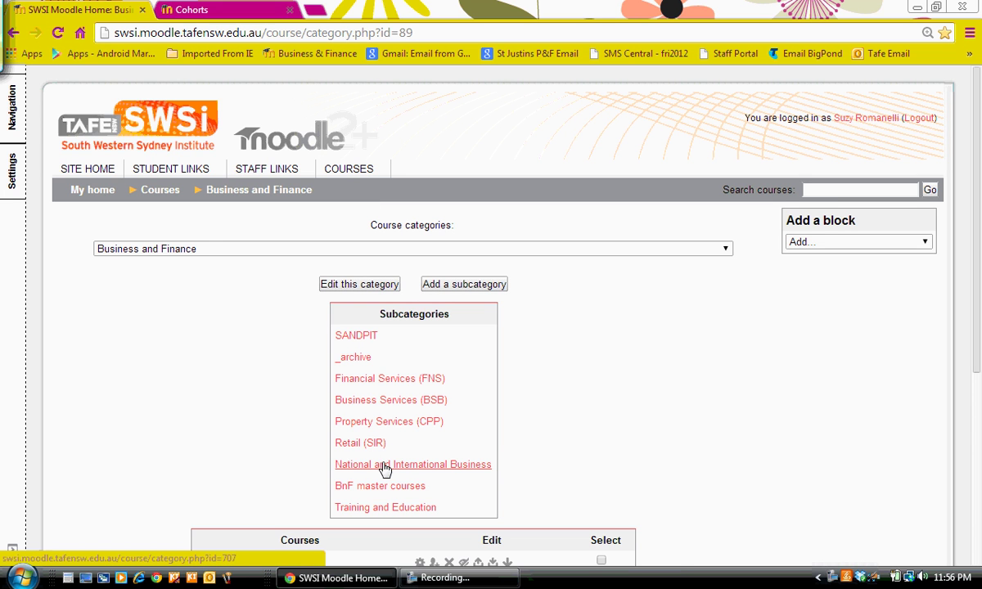
{"action": "left_click", "coordinate": [385, 466]}
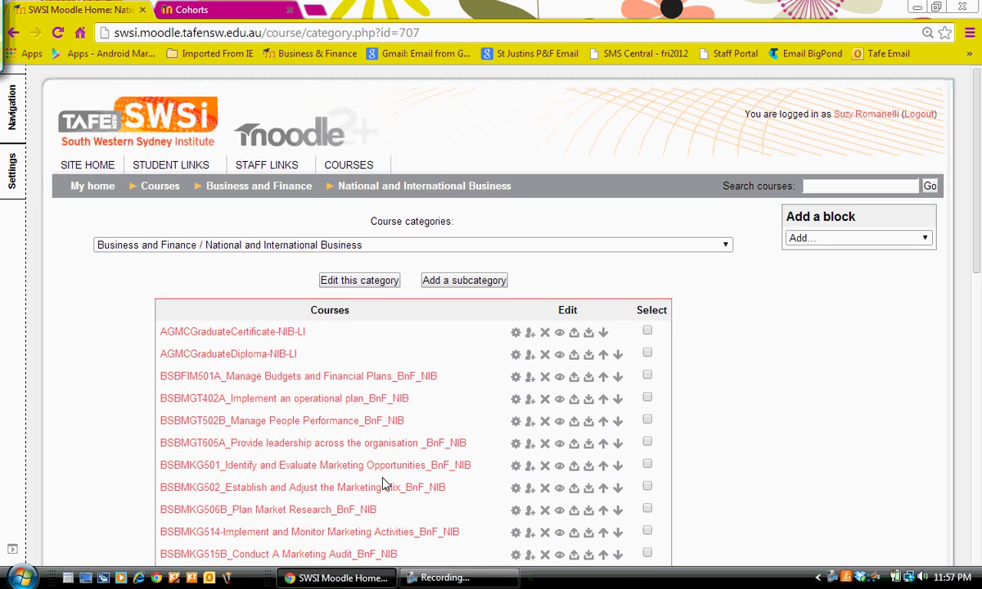
{"action": "scroll", "coordinate": [385, 483], "scroll_direction": "down", "scroll_amount": 3}
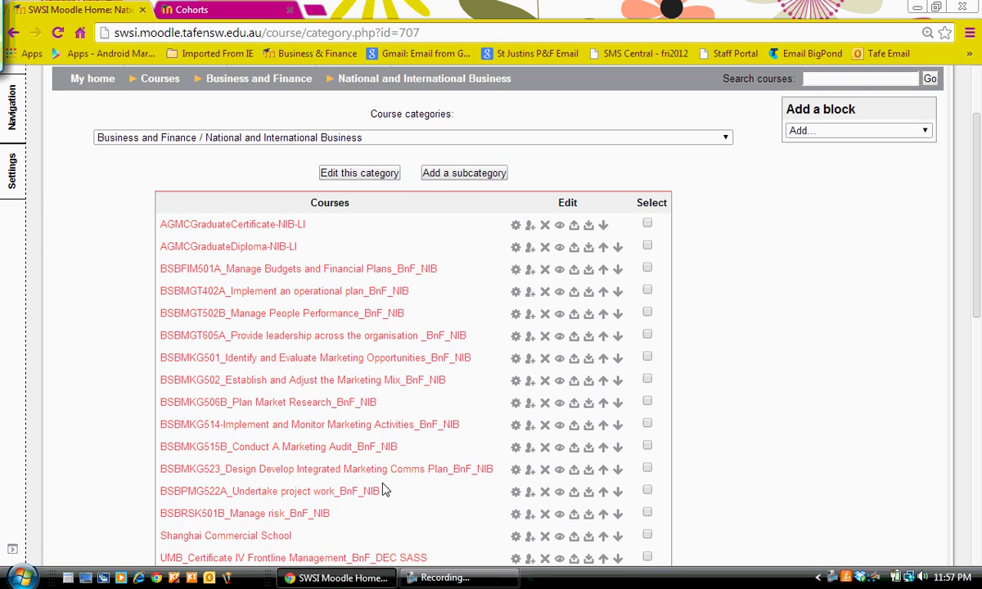
{"action": "scroll", "coordinate": [384, 490], "scroll_direction": "down", "scroll_amount": 5}
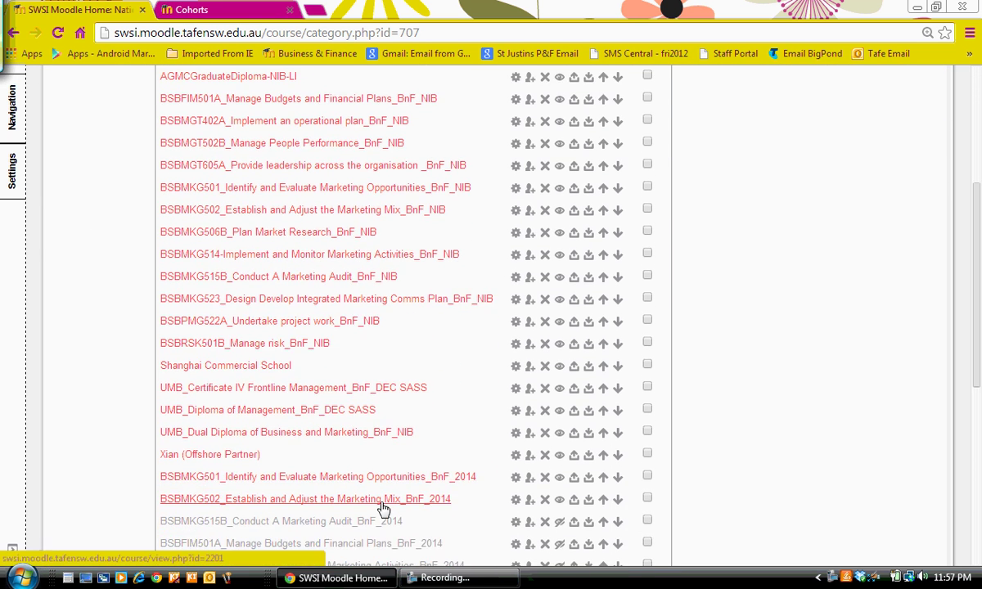
{"action": "left_click", "coordinate": [382, 499]}
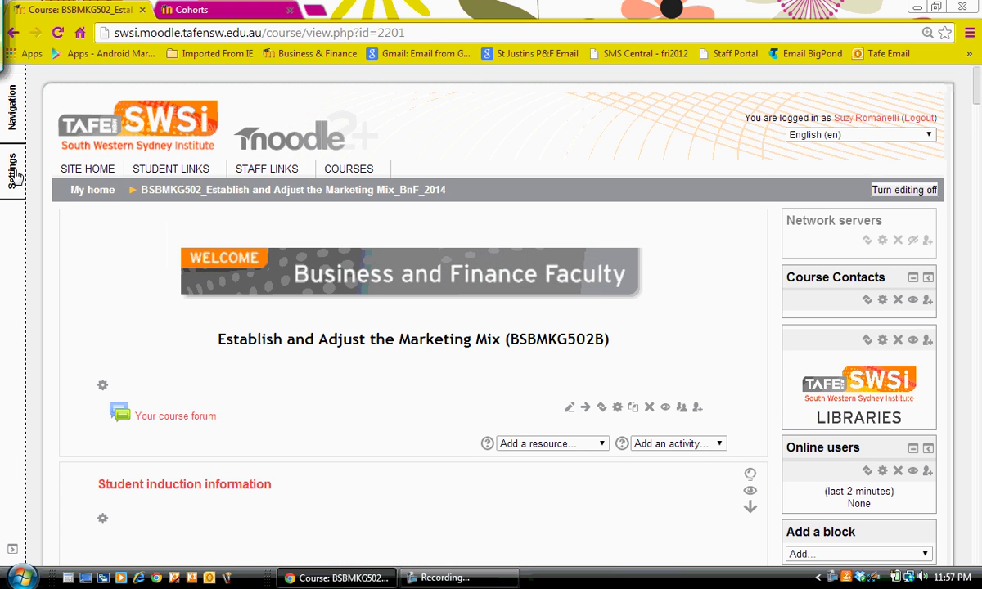
Go to the Marketing Mix course's Groups page under Course administration > Users
{"action": "left_click", "coordinate": [14, 176]}
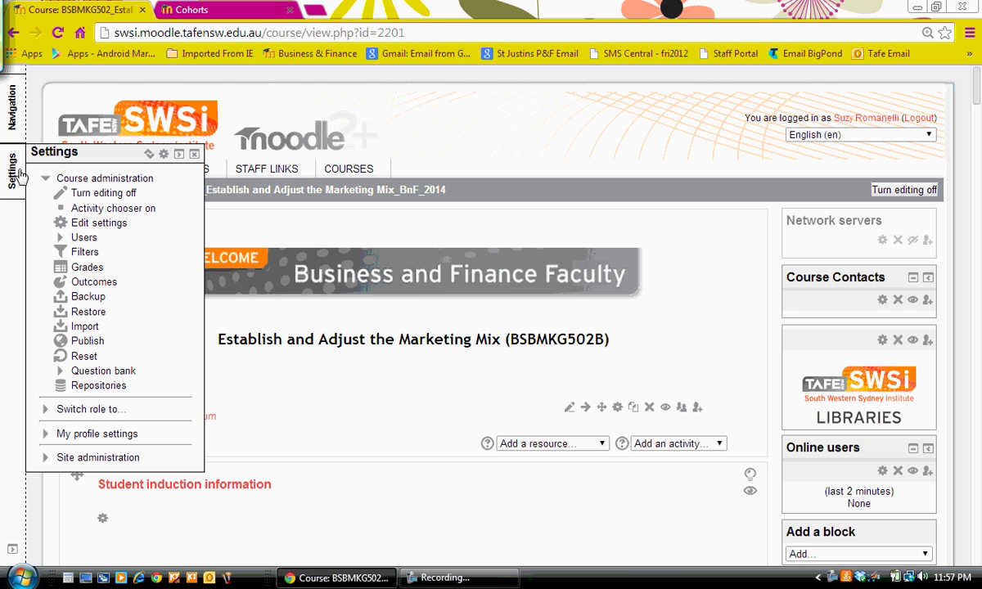
{"action": "left_click", "coordinate": [88, 229]}
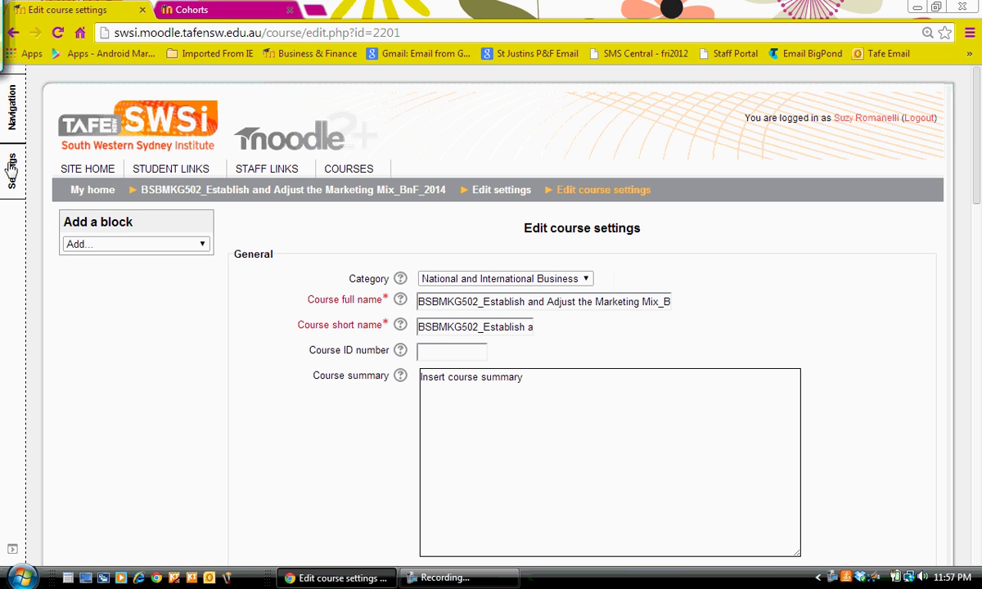
{"action": "mouse_move", "coordinate": [11, 168]}
{"action": "left_click", "coordinate": [83, 237]}
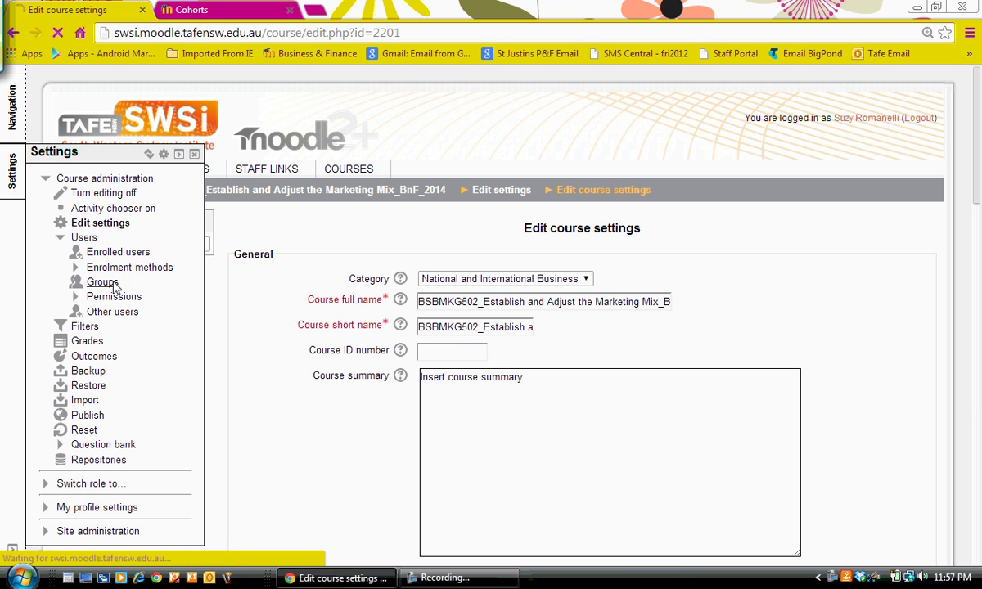
{"action": "left_click", "coordinate": [102, 281]}
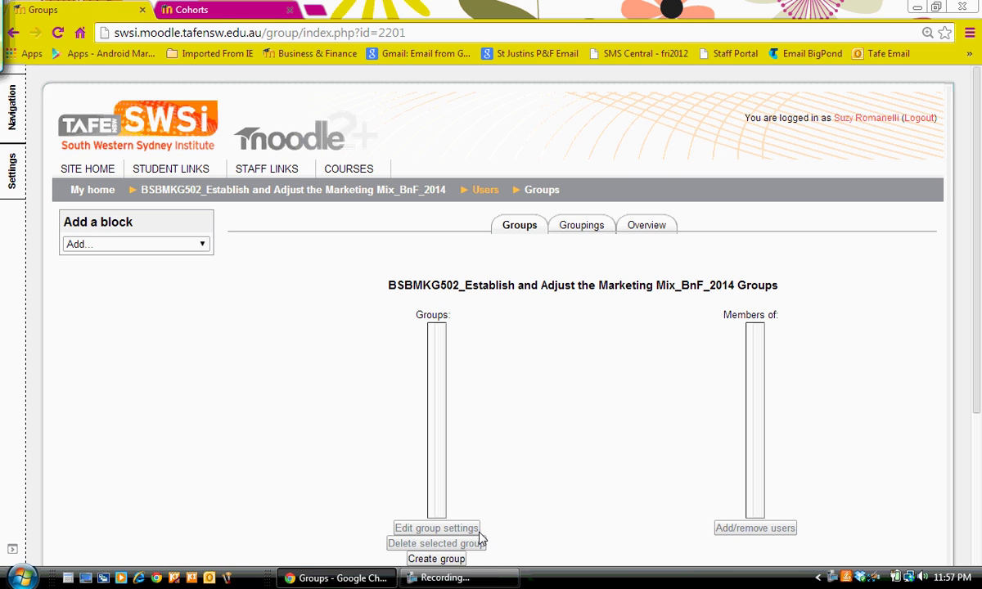
Create and save a new group named after the logged-in user
{"action": "left_click", "coordinate": [449, 559]}
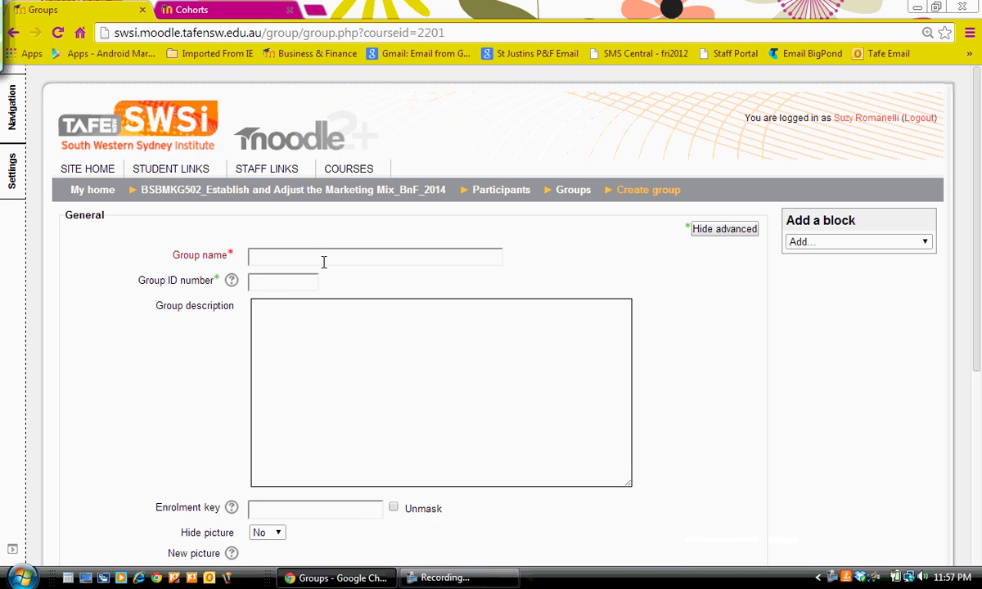
{"action": "left_click", "coordinate": [322, 259]}
{"action": "type", "text": "s"}
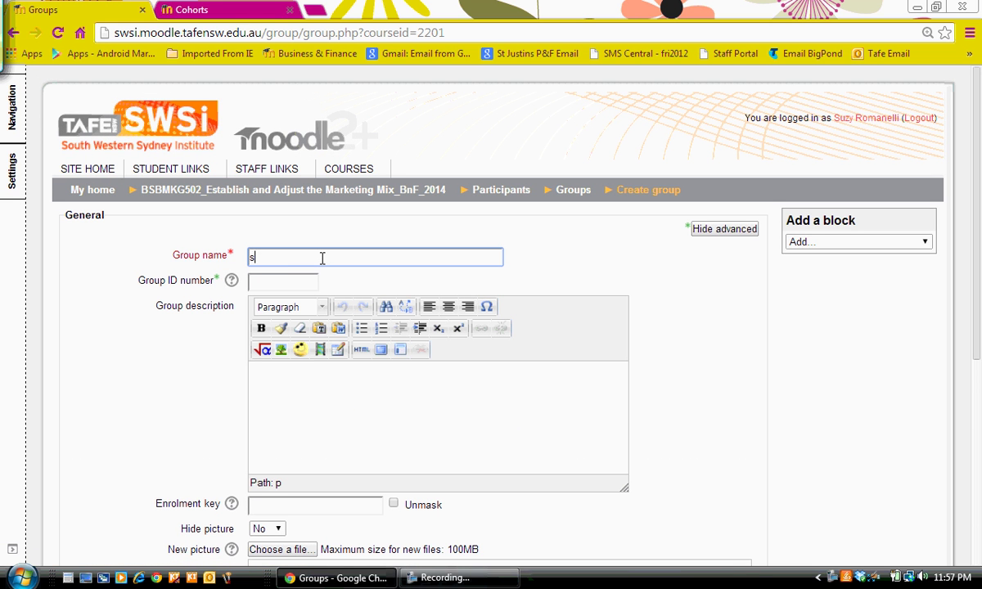
{"action": "type", "text": "uzy"}
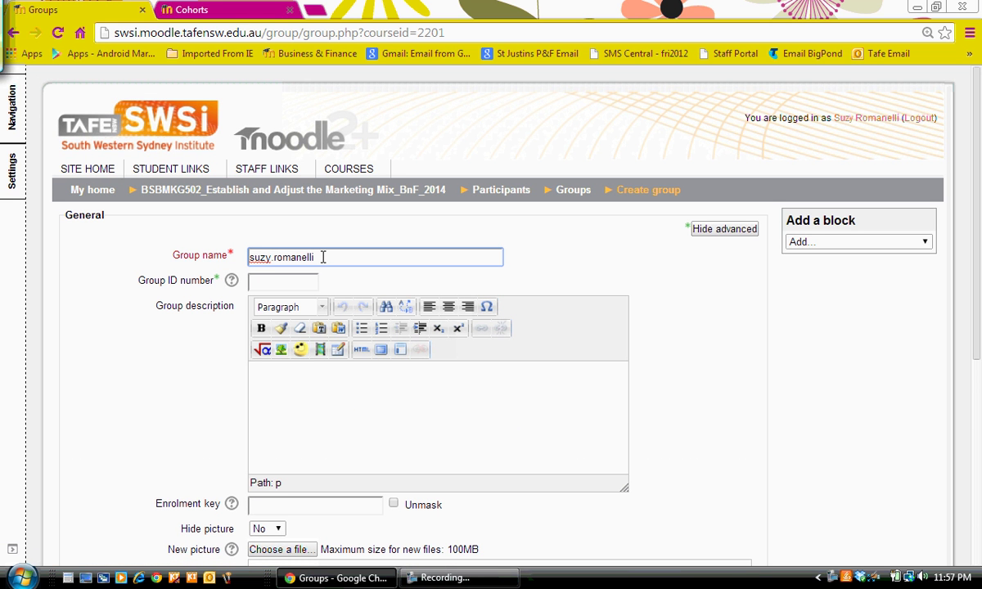
{"action": "scroll", "coordinate": [979, 311], "scroll_direction": "down", "scroll_amount": 4}
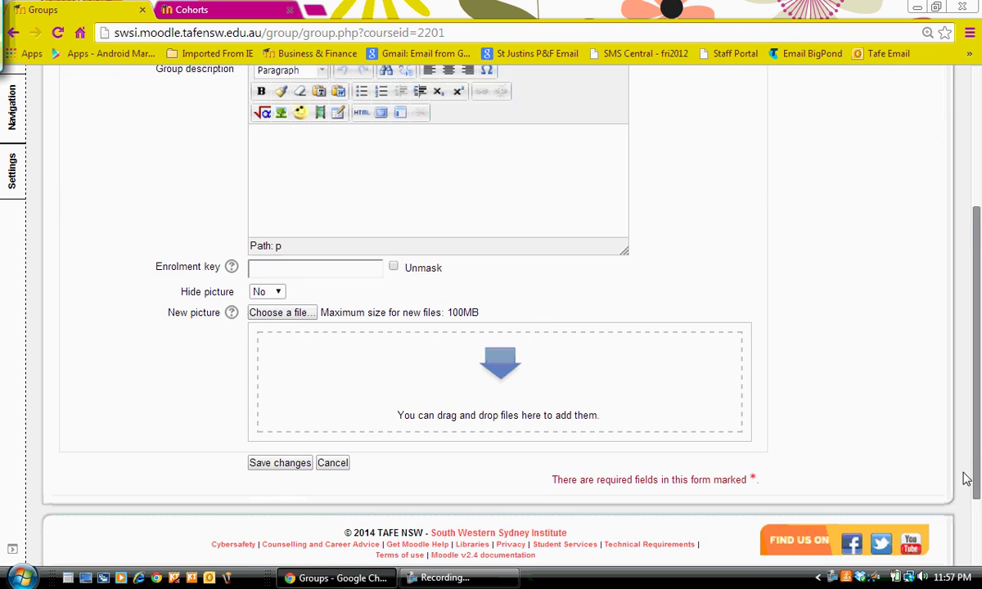
{"action": "left_click", "coordinate": [258, 408]}
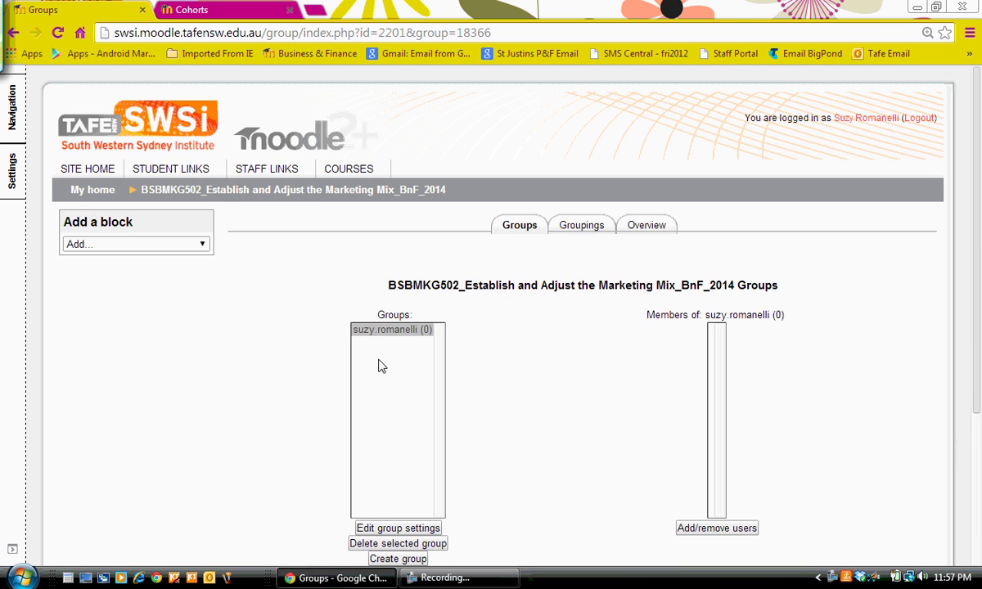
Add a Cohort sync method from the course's Enrolment methods page
{"action": "left_click", "coordinate": [11, 173]}
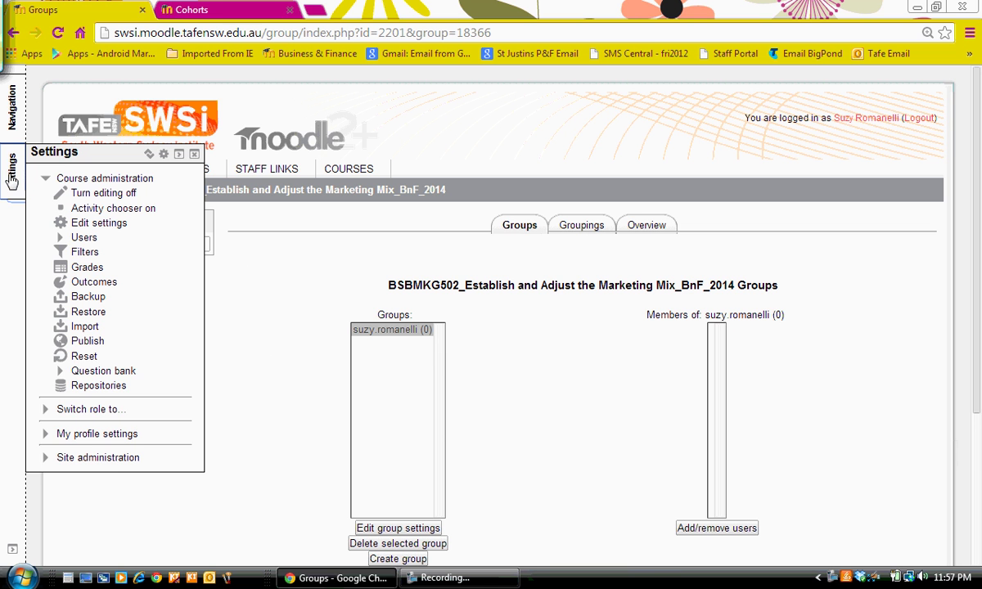
{"action": "left_click", "coordinate": [84, 238]}
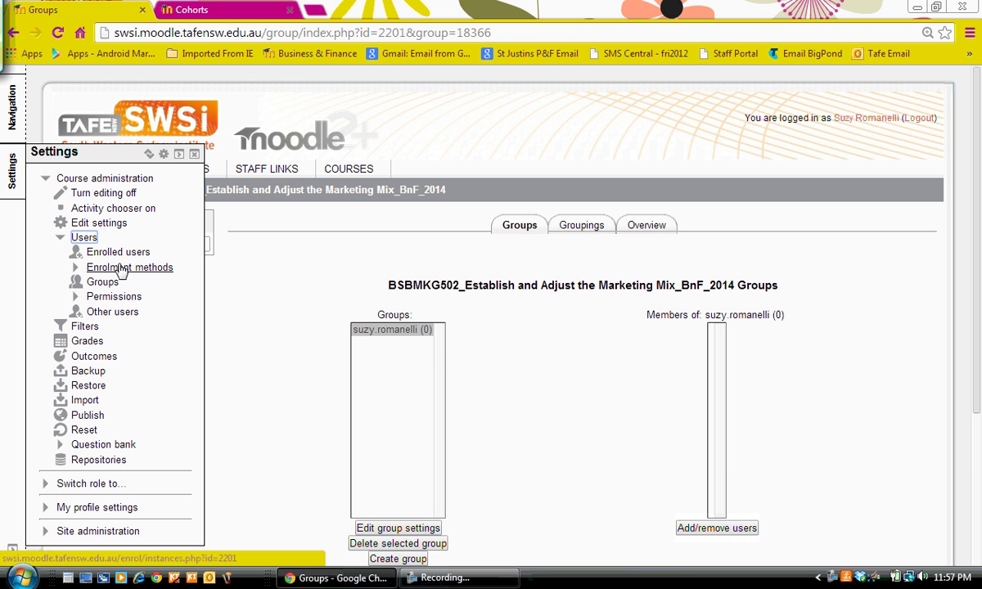
{"action": "left_click", "coordinate": [121, 268]}
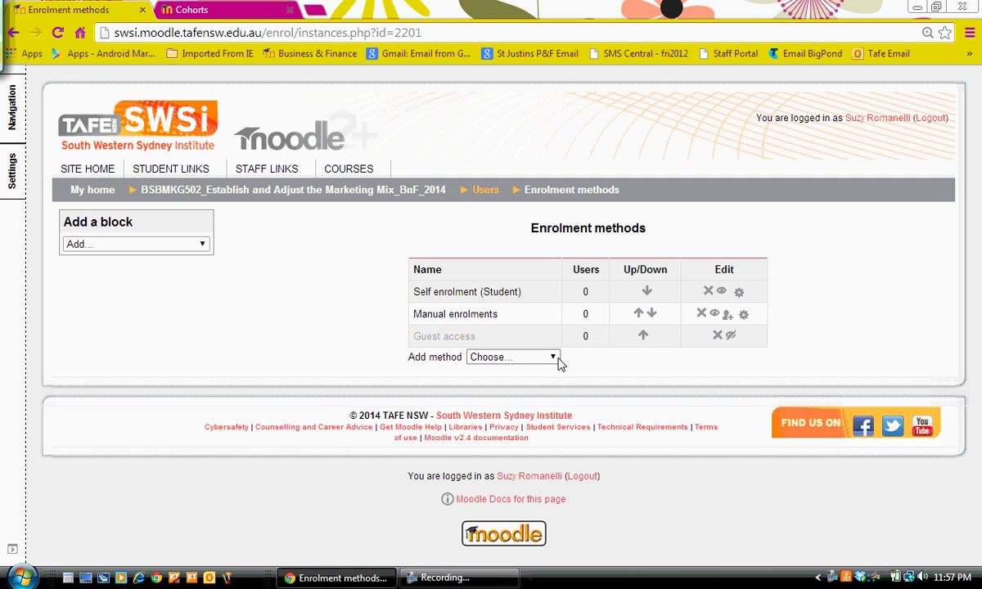
{"action": "left_click", "coordinate": [542, 358]}
{"action": "left_click", "coordinate": [527, 396]}
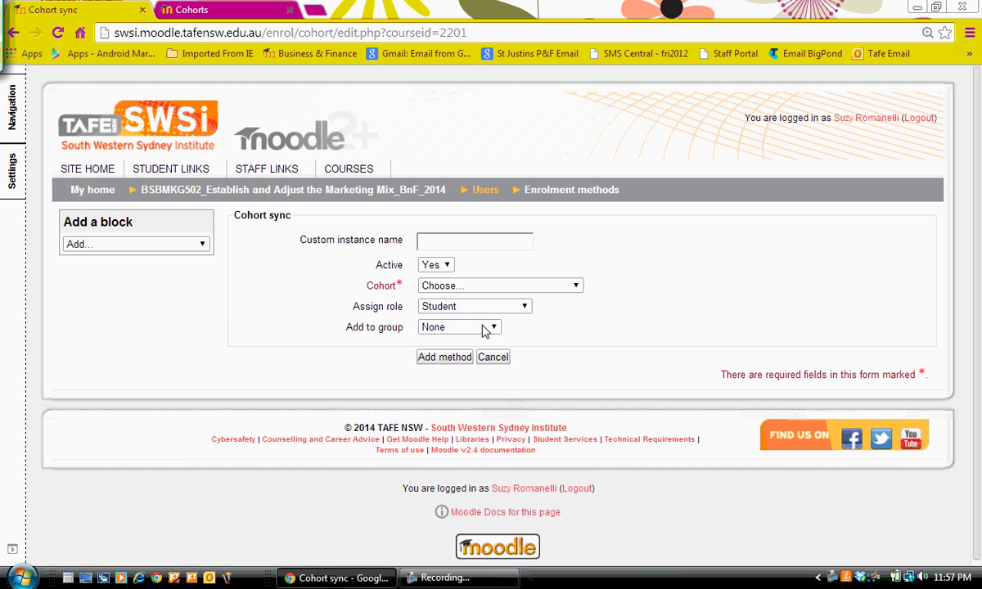
Name the instance, choose the user-named cohort with Student role, and add members to the matching group
{"action": "left_click", "coordinate": [453, 241]}
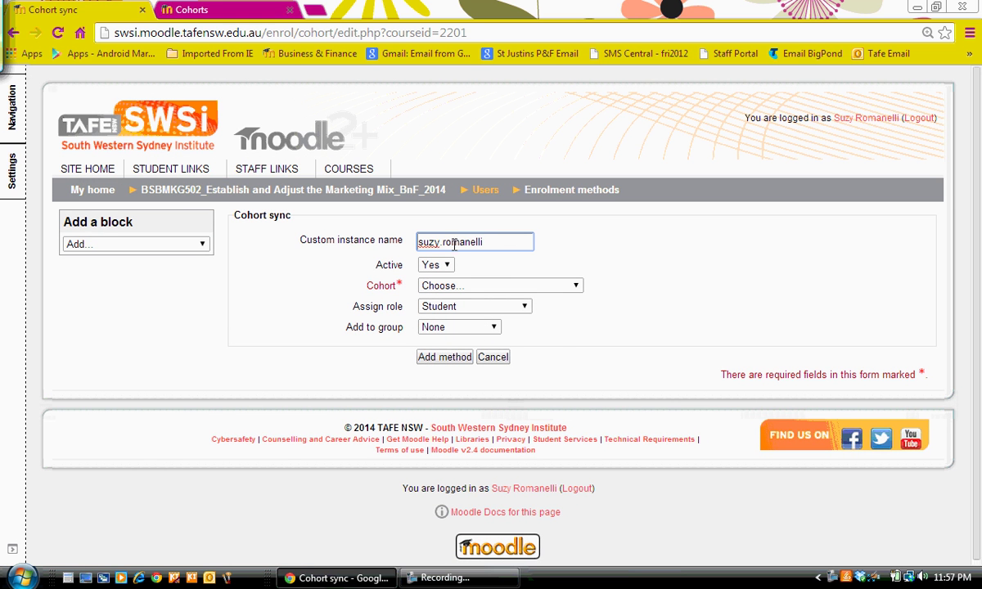
{"action": "left_click", "coordinate": [575, 287]}
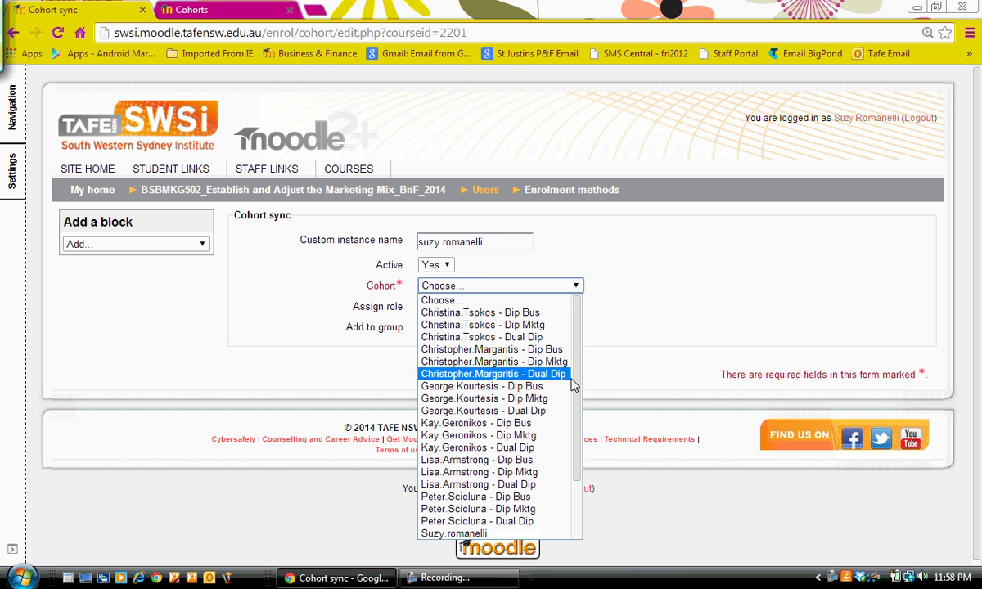
{"action": "left_click", "coordinate": [483, 533]}
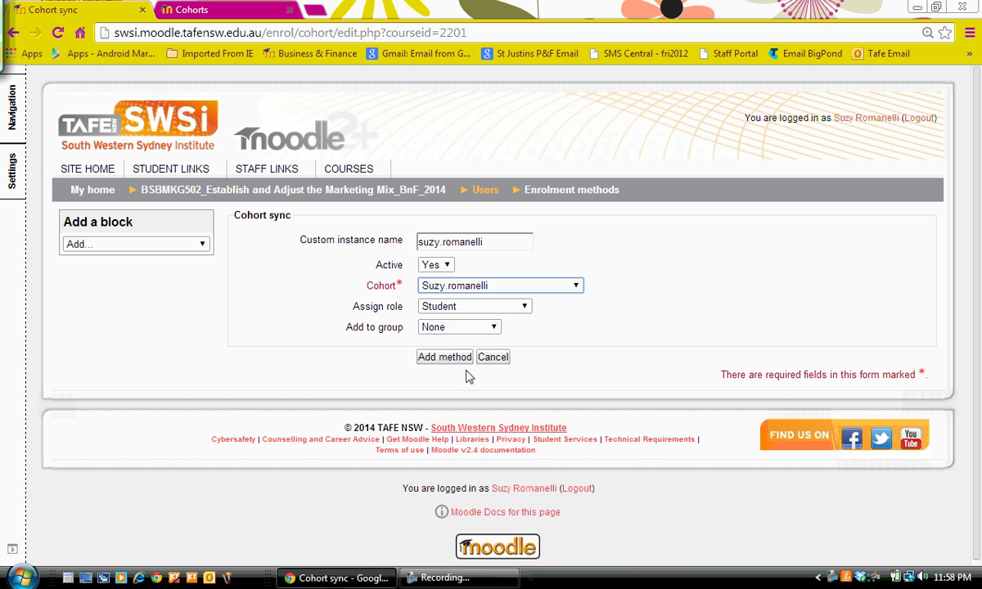
{"action": "left_click", "coordinate": [456, 328]}
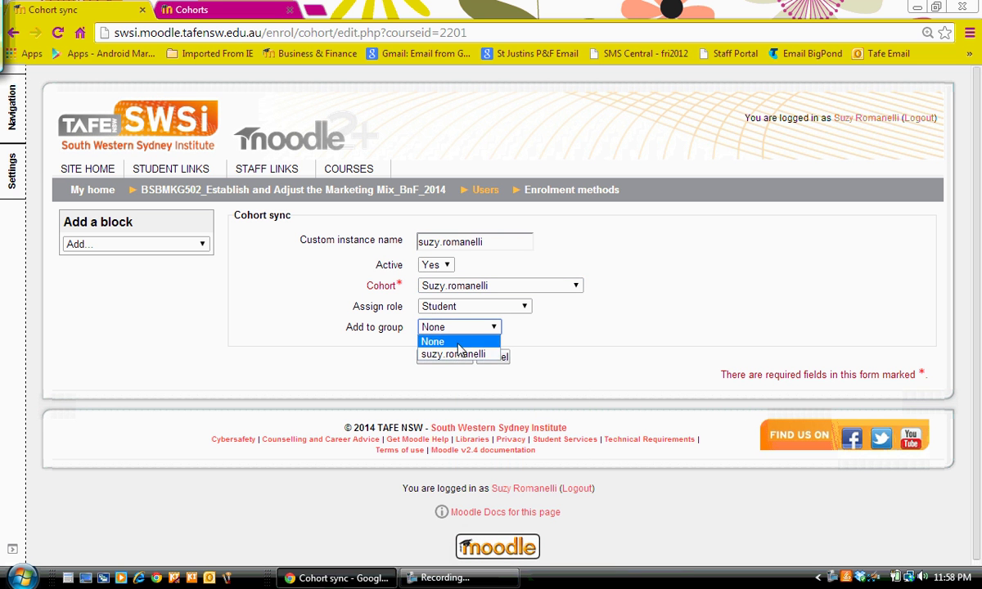
{"action": "left_click", "coordinate": [458, 354]}
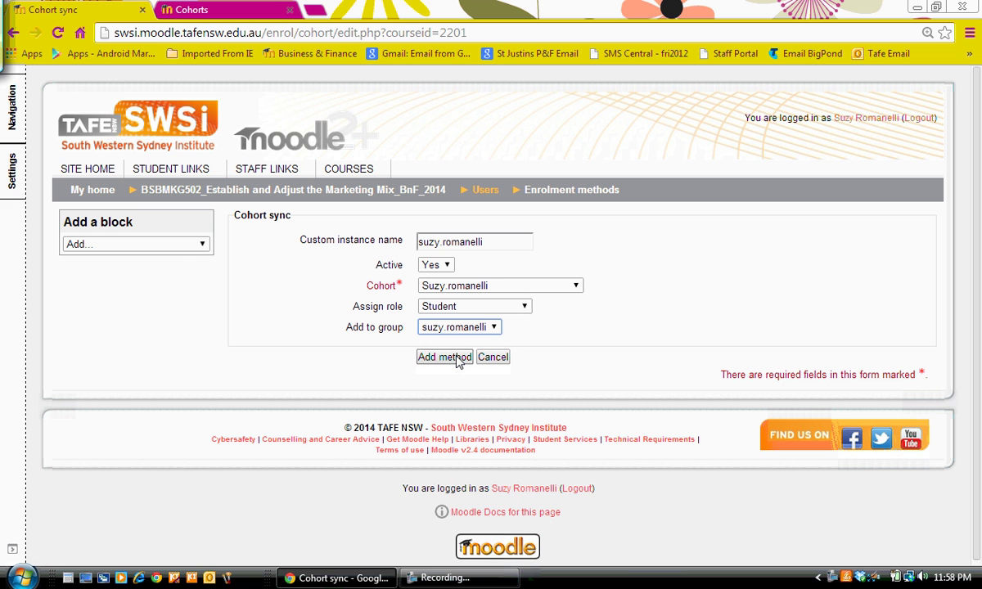
Save the Cohort sync method (4 users) and view the course's Enrolled users list
{"action": "left_click", "coordinate": [445, 357]}
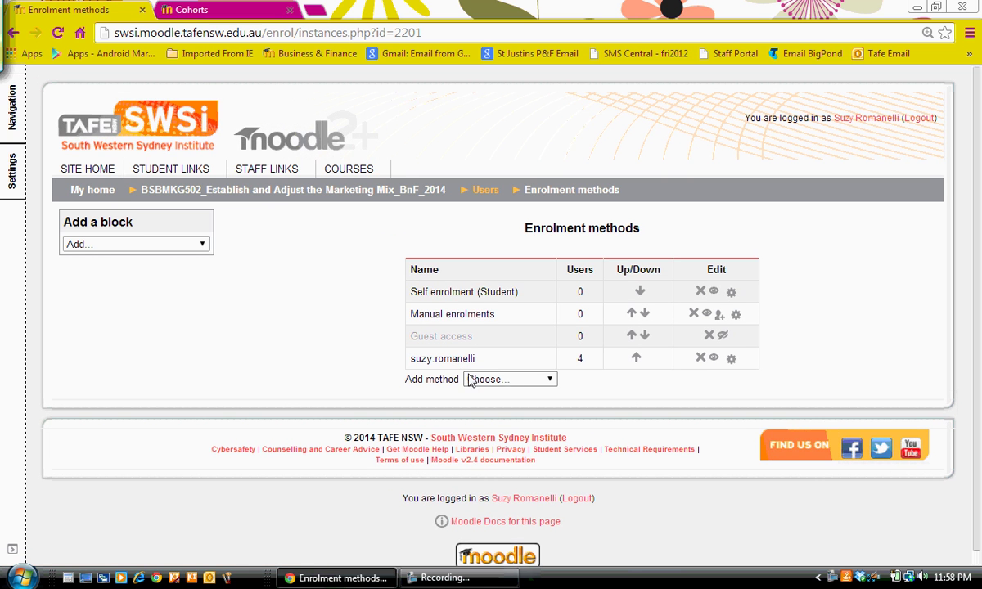
{"action": "left_click", "coordinate": [14, 174]}
{"action": "left_click", "coordinate": [99, 224]}
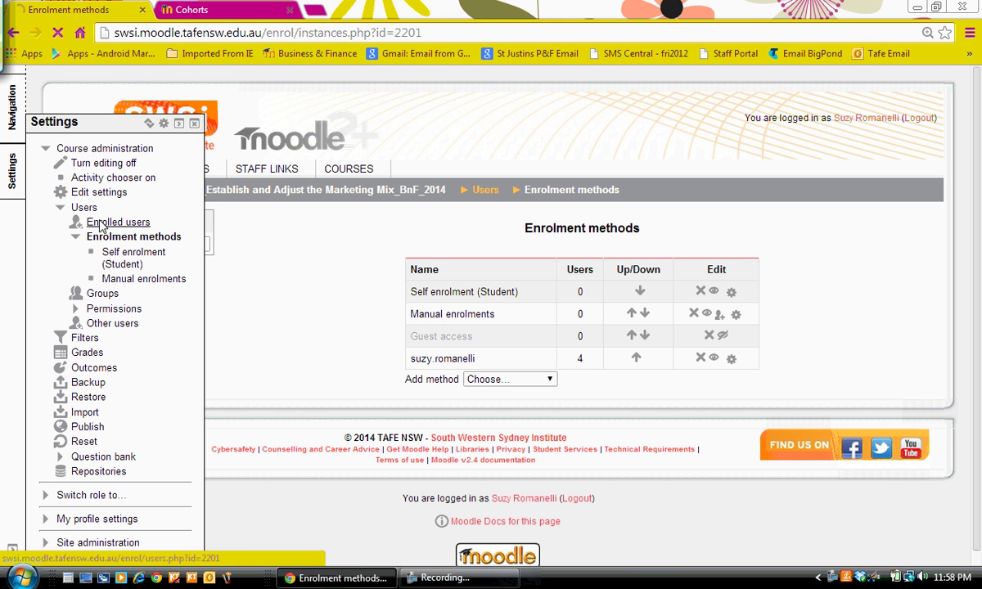